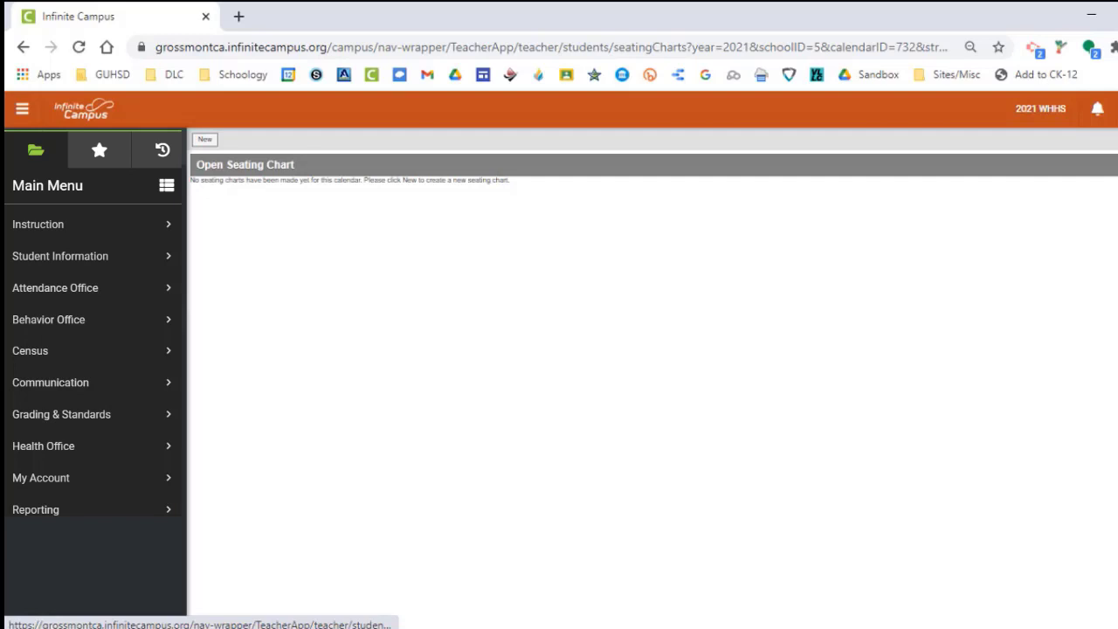
- Start a new seating chart and select the combined IntegMath IIC-2 section at the end of the section list
left_click(206, 140)
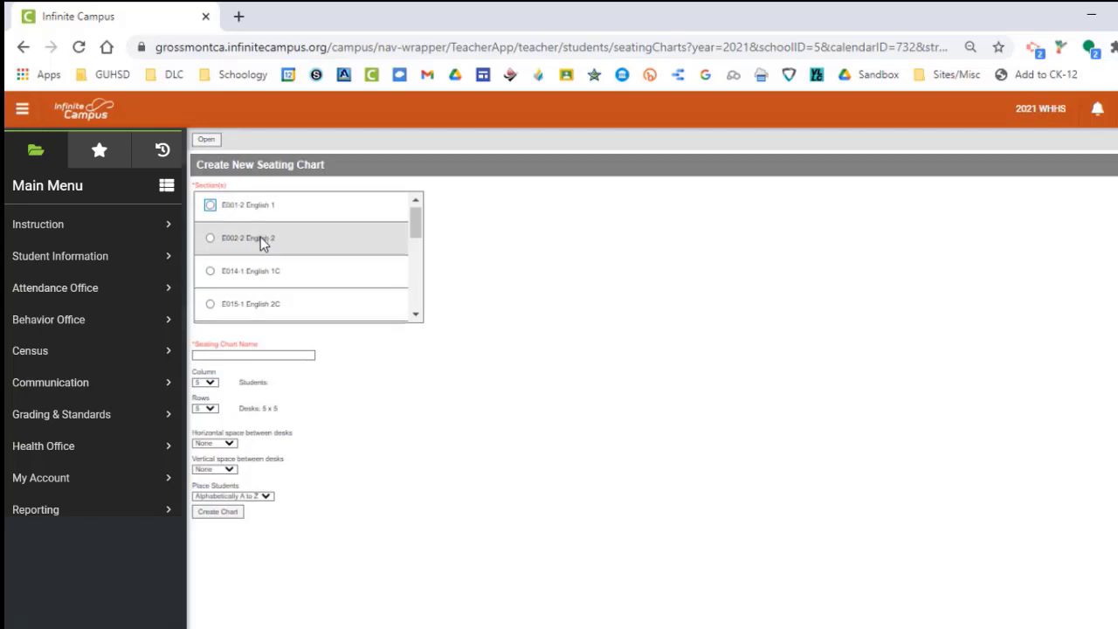
scroll(261, 237, "down", 3)
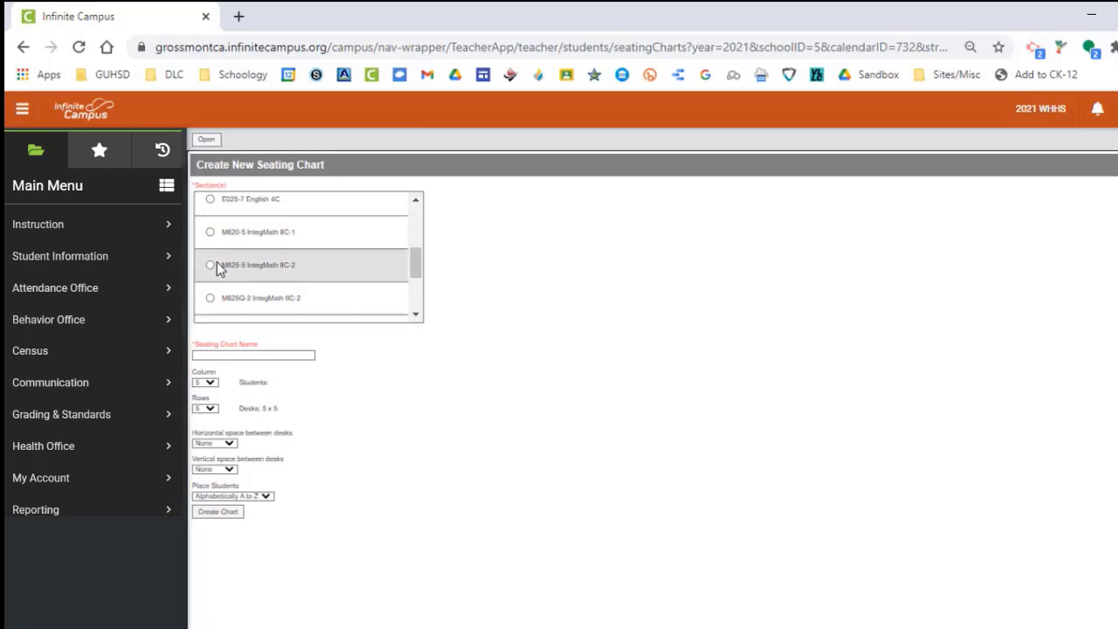
left_click(211, 296)
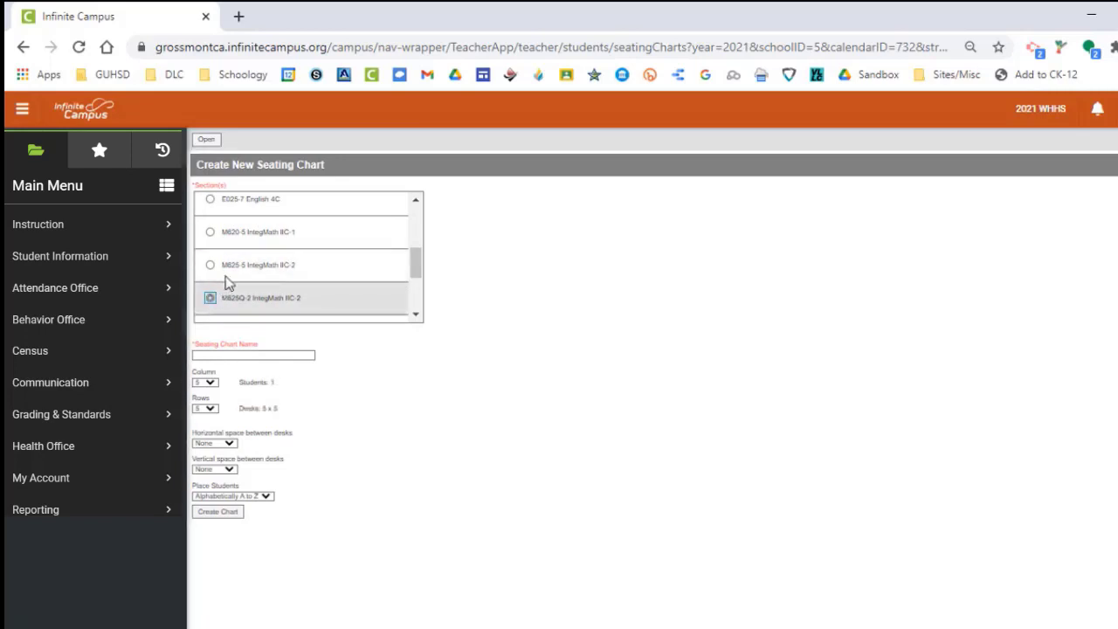
scroll(290, 264, "down", 2)
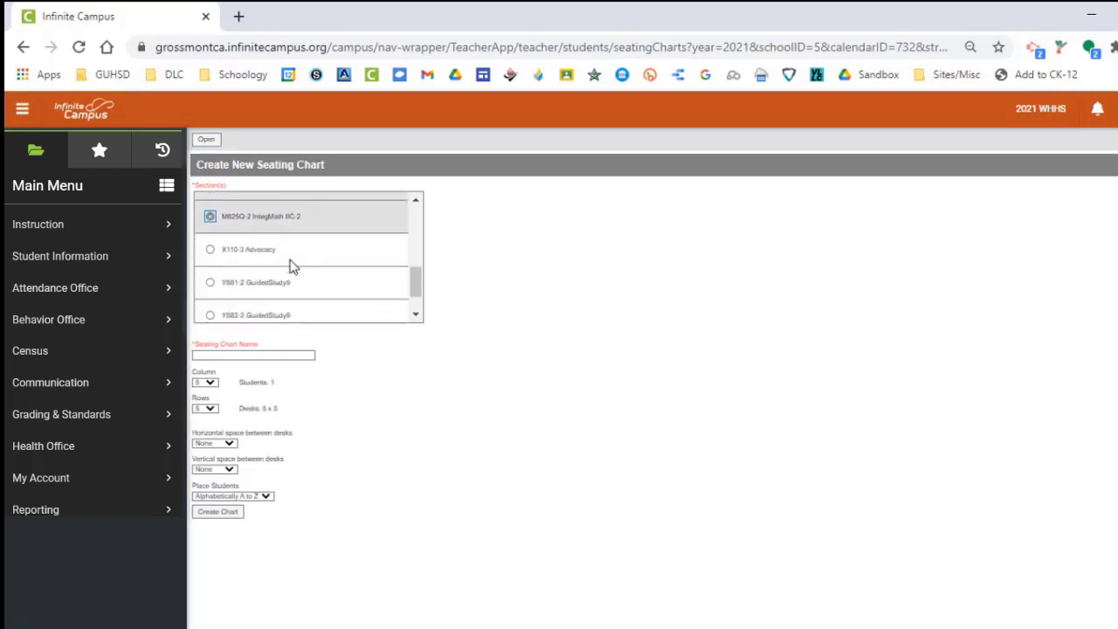
scroll(284, 244, "down", 1)
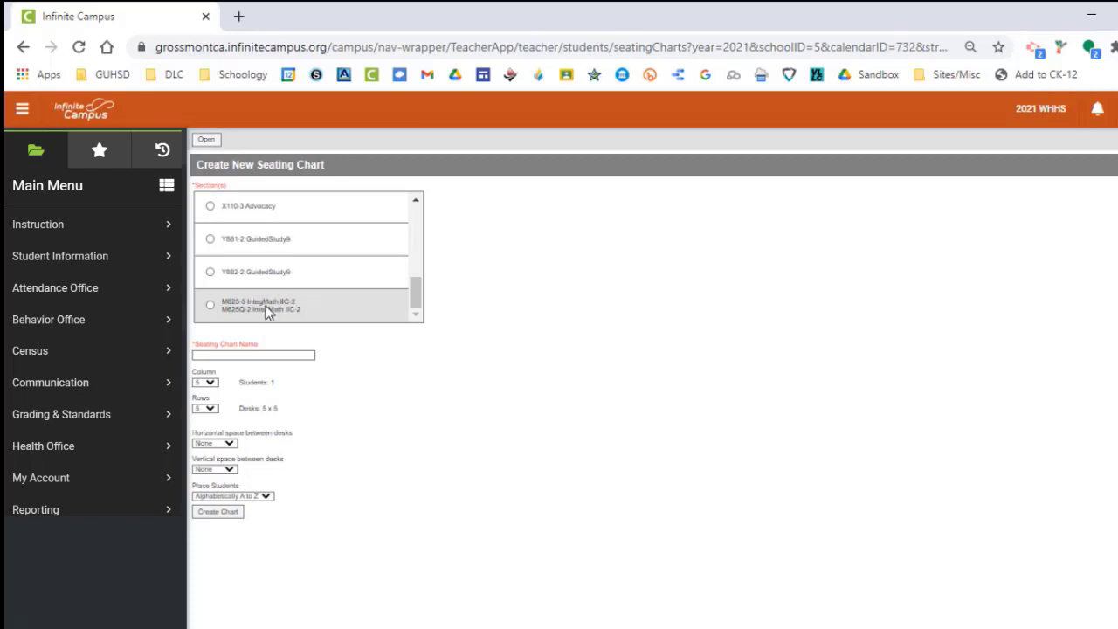
left_click(210, 307)
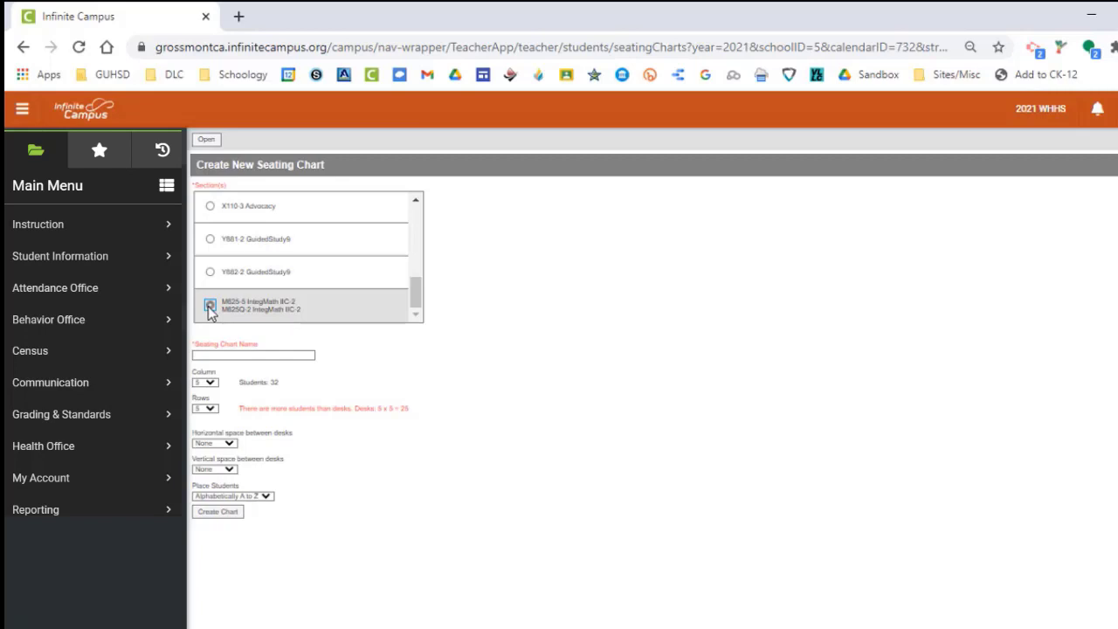
- Choose section E025-7 English 4C for the chart and name it "Period 1 (Rows)"
scroll(220, 283, "up", 3)
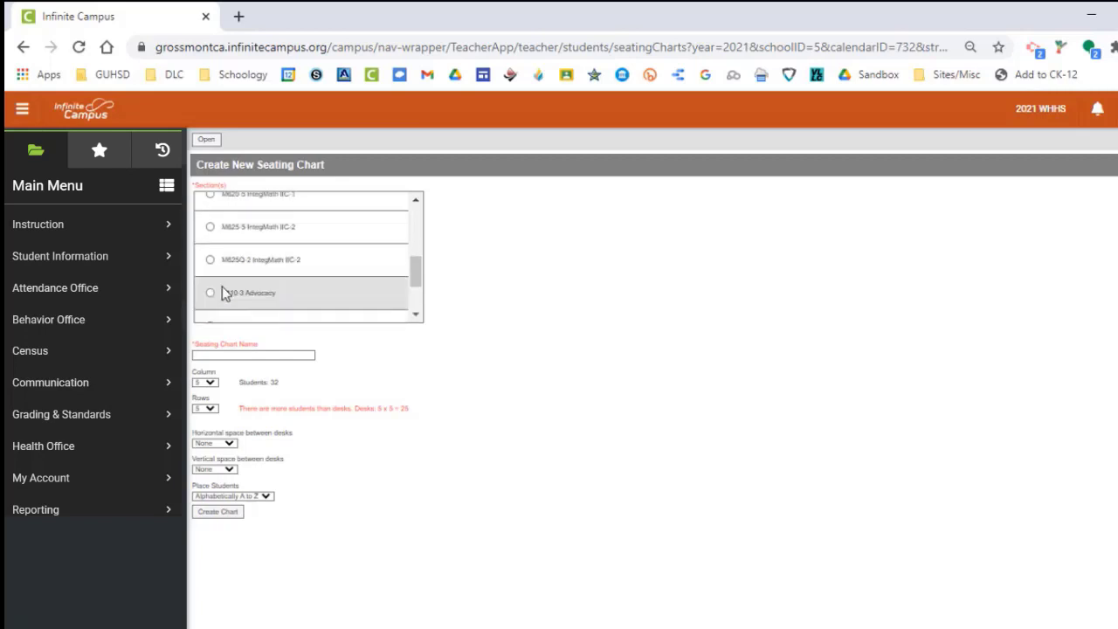
scroll(220, 236, "up", 1)
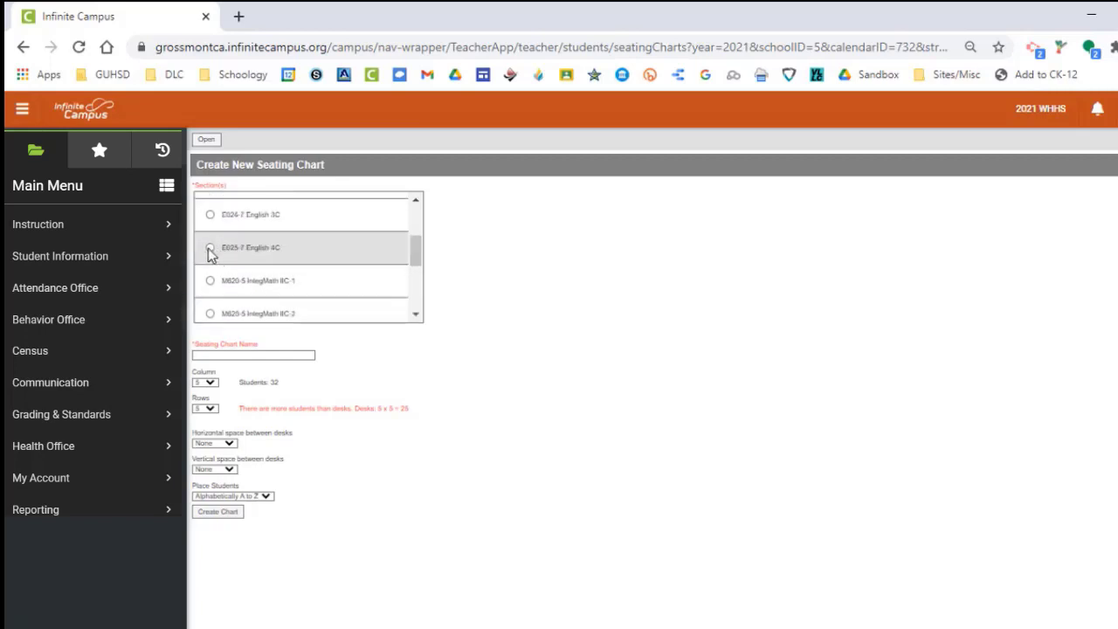
left_click(210, 248)
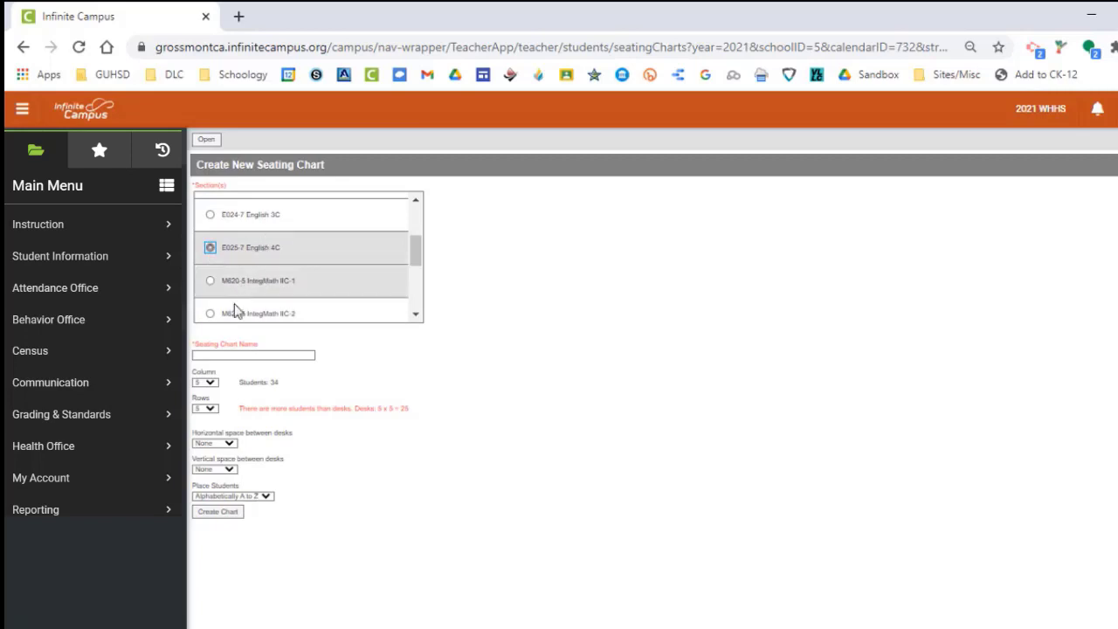
left_click(222, 355)
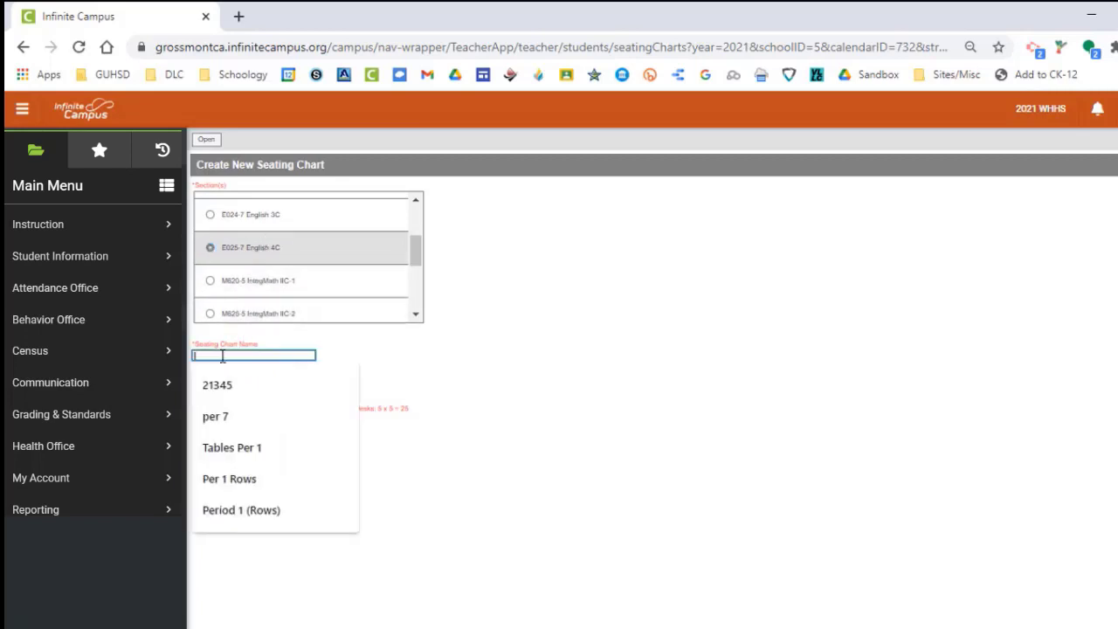
type("Period")
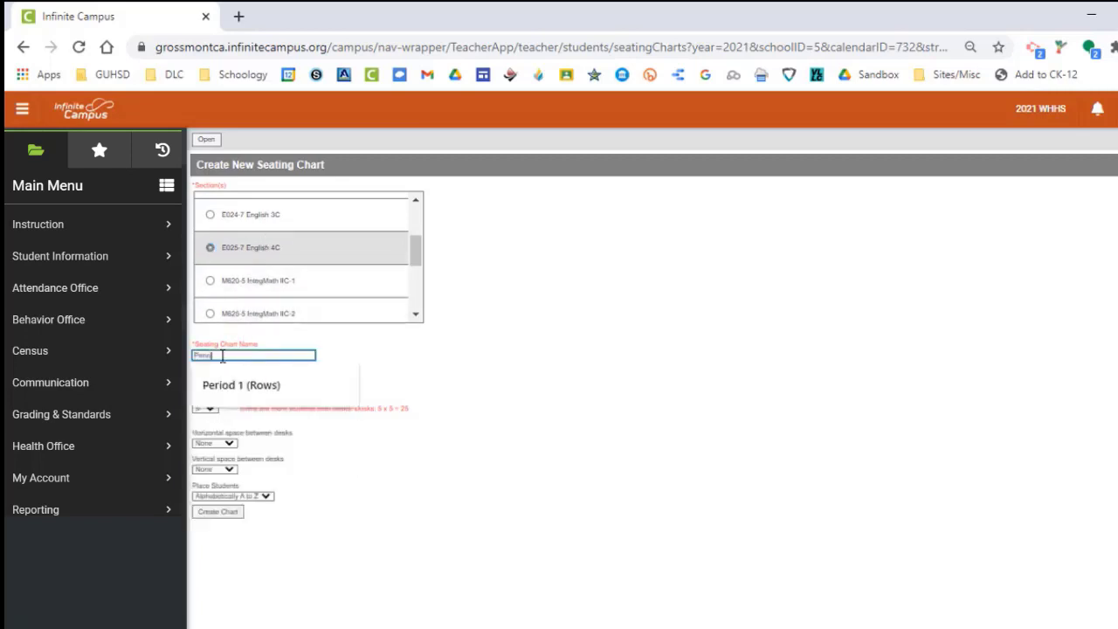
left_click(246, 375)
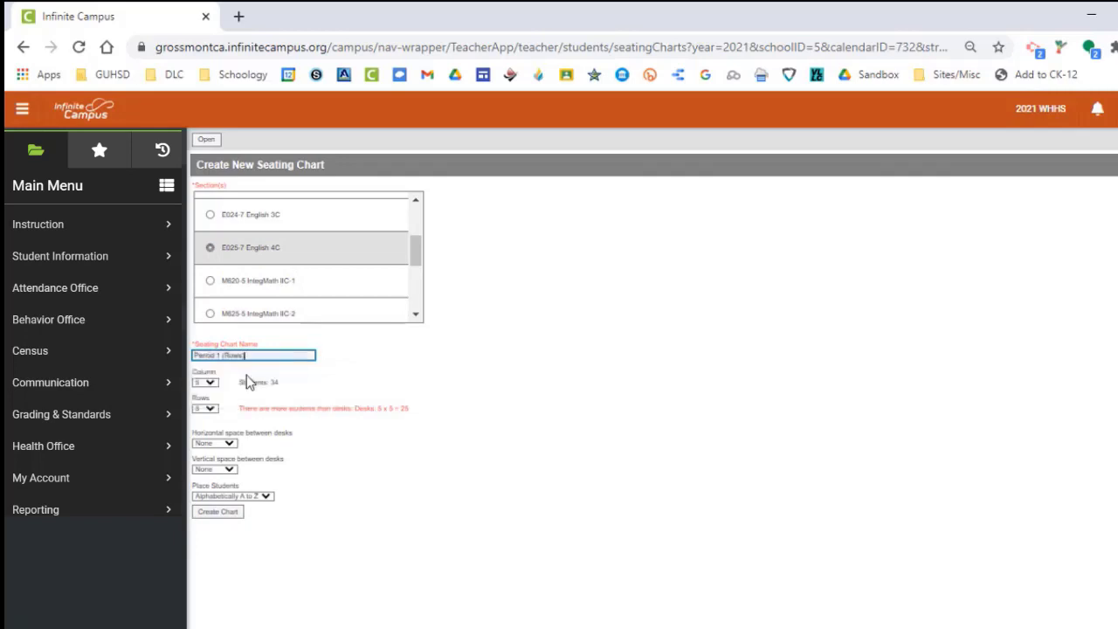
- Set the chart to 7 rows with 1 desk of horizontal space and no vertical space between desks
left_click(206, 408)
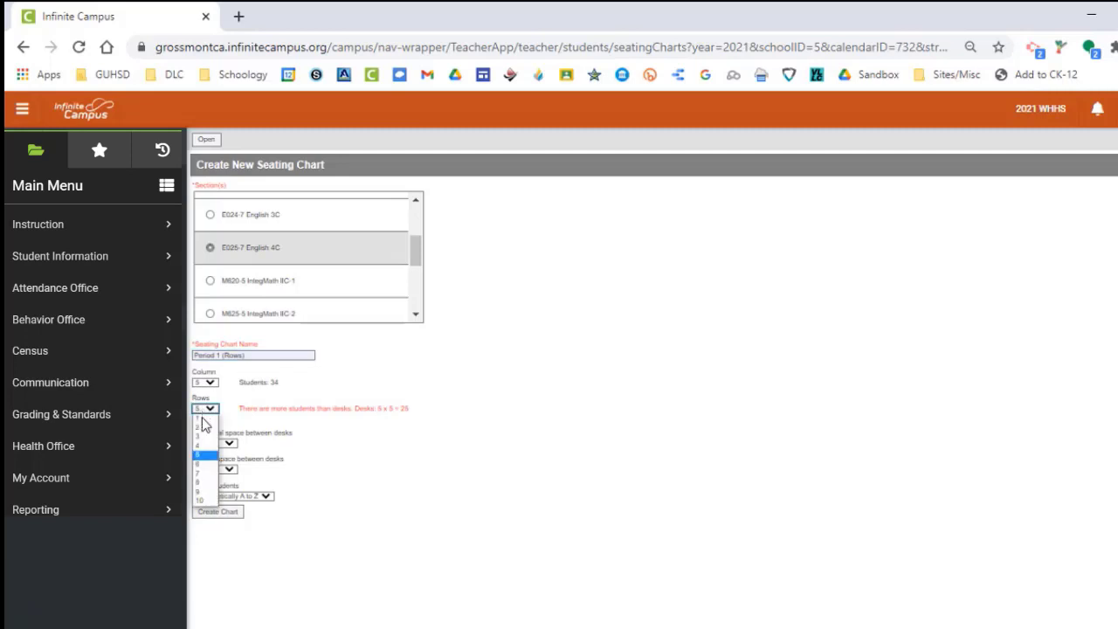
left_click(199, 476)
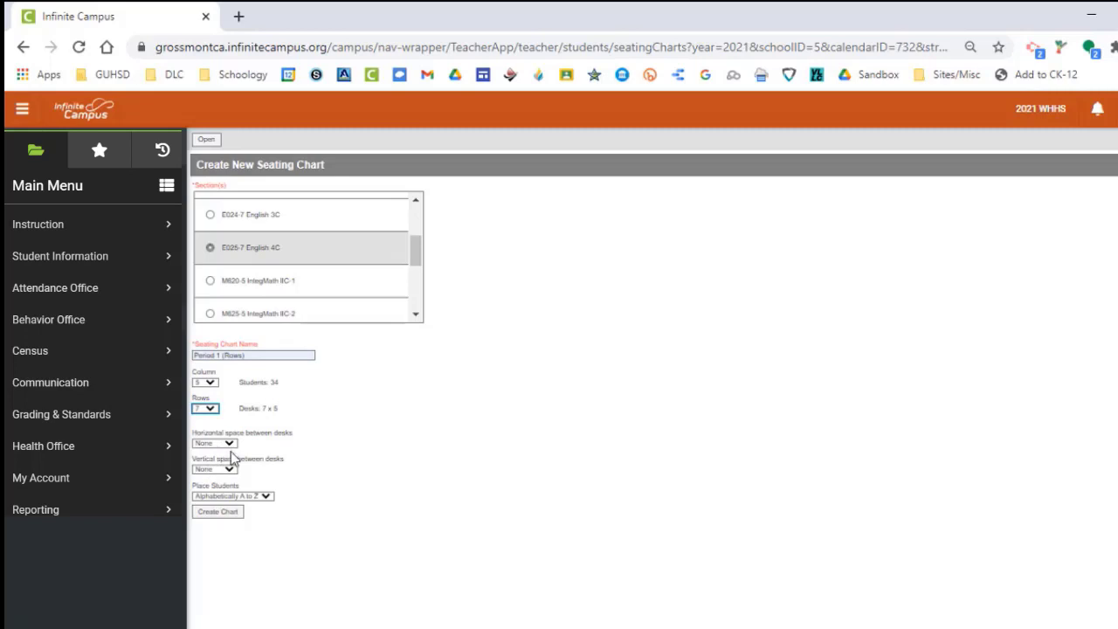
left_click(218, 446)
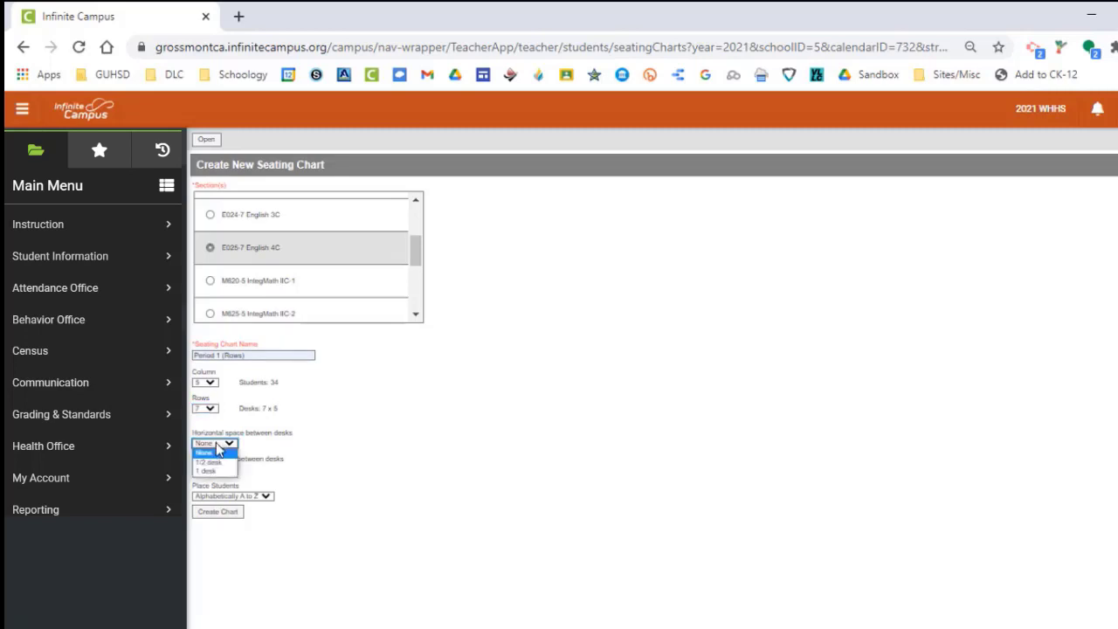
left_click(201, 472)
left_click(201, 472)
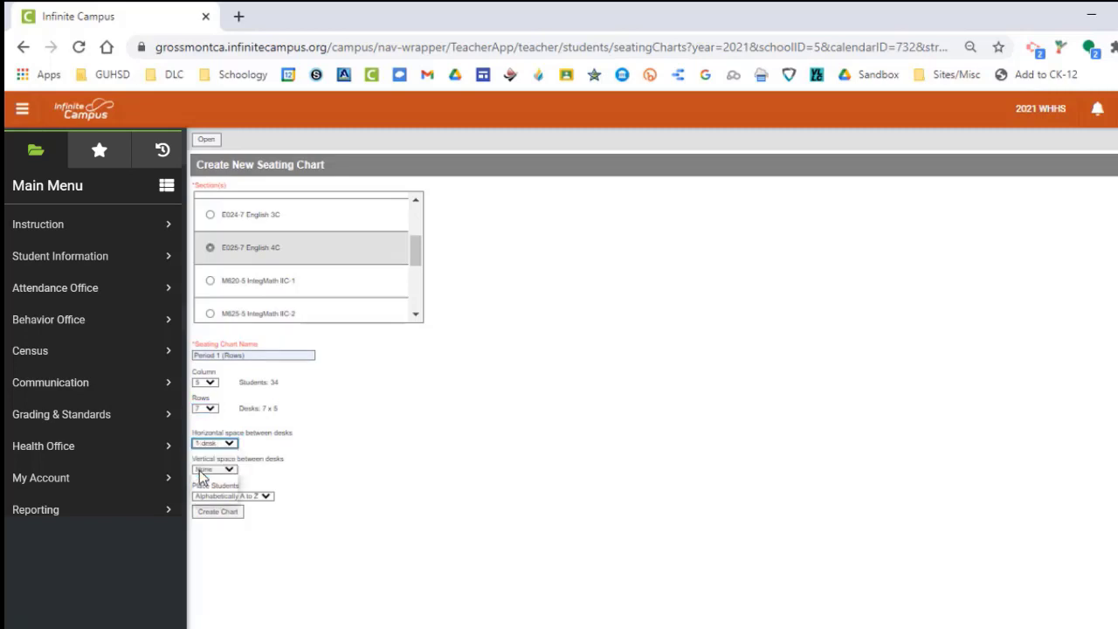
left_click(202, 477)
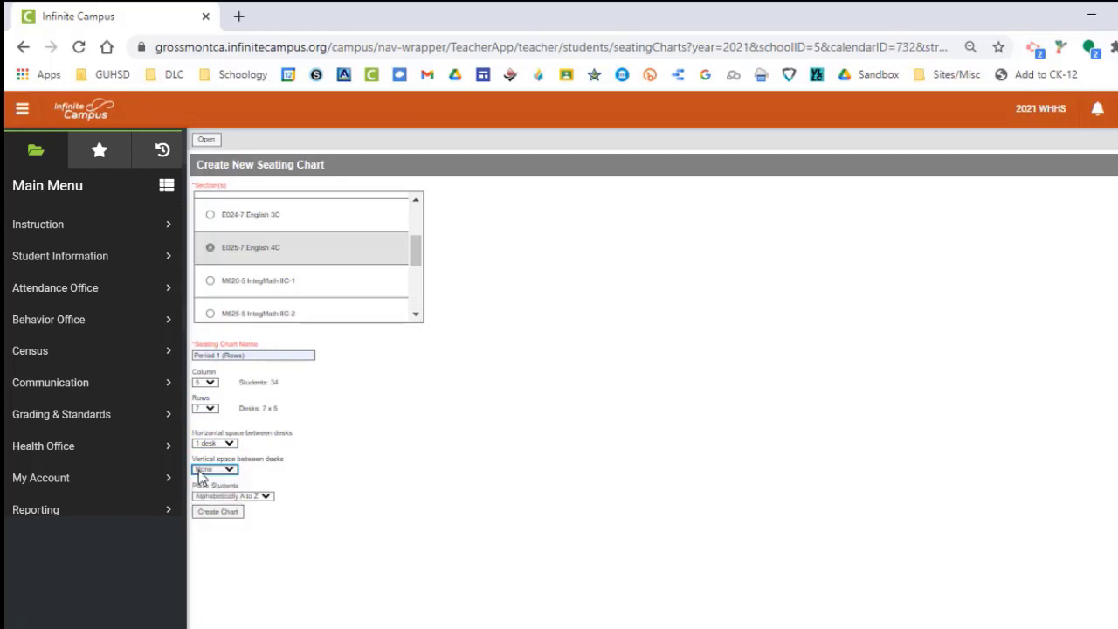
- Set student placement to Do Not Place and create the chart
left_click(260, 496)
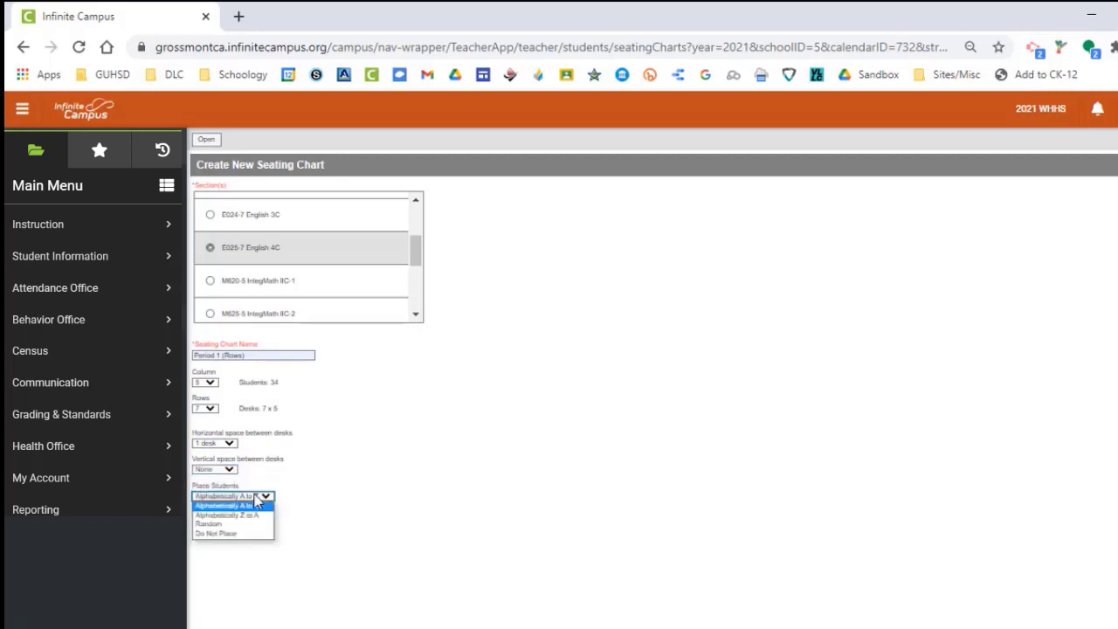
left_click(230, 534)
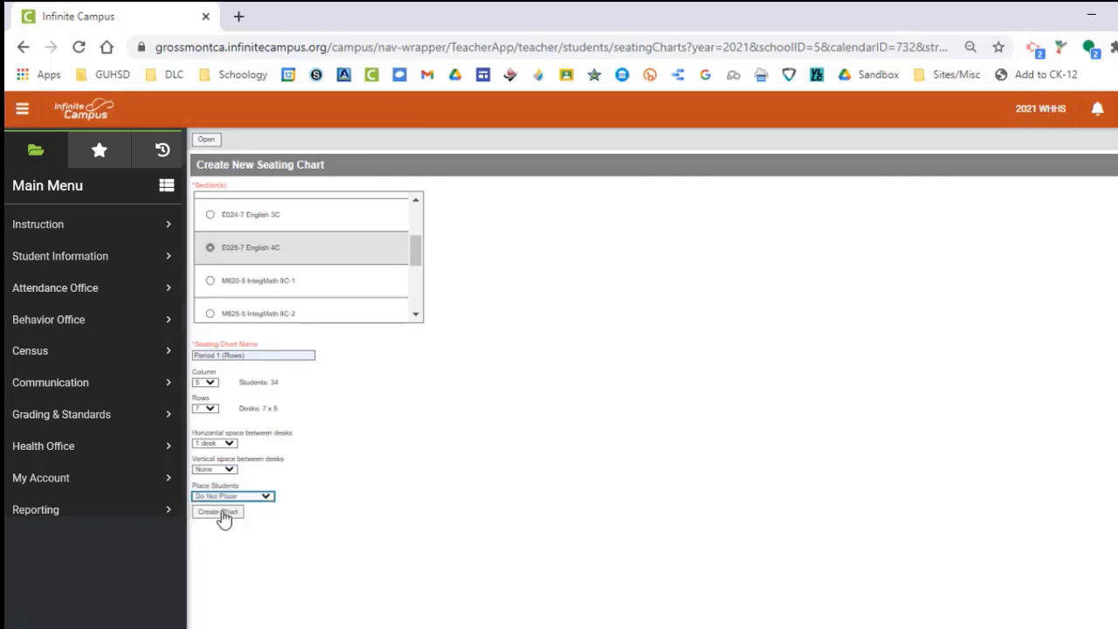
left_click(223, 516)
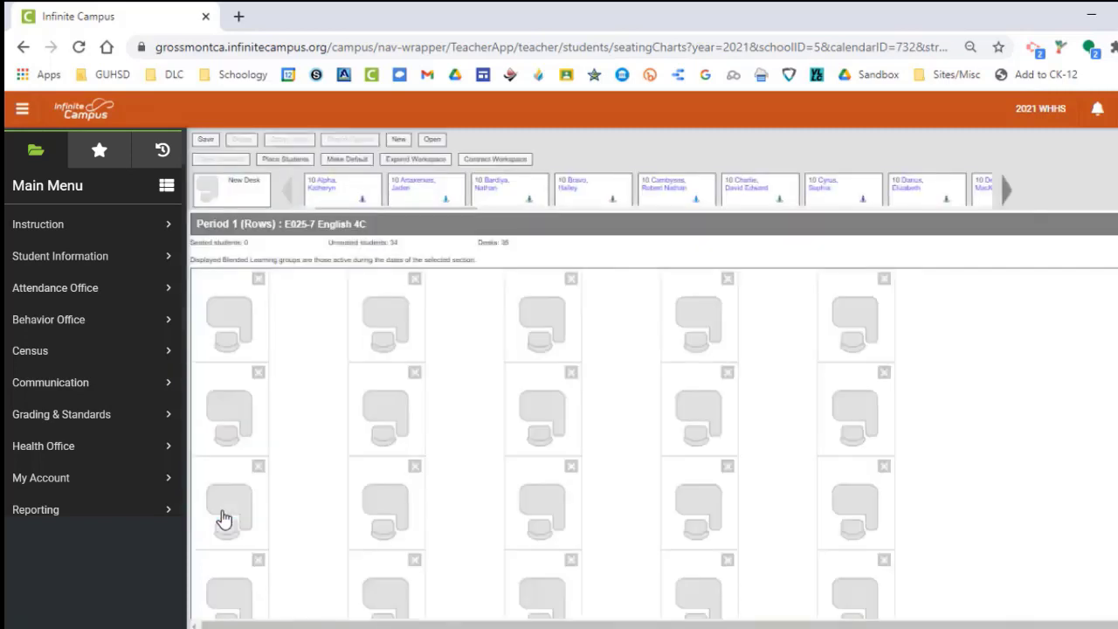
- Contract the workspace until its edge meets the last column of desks
scroll(459, 457, "down", 5)
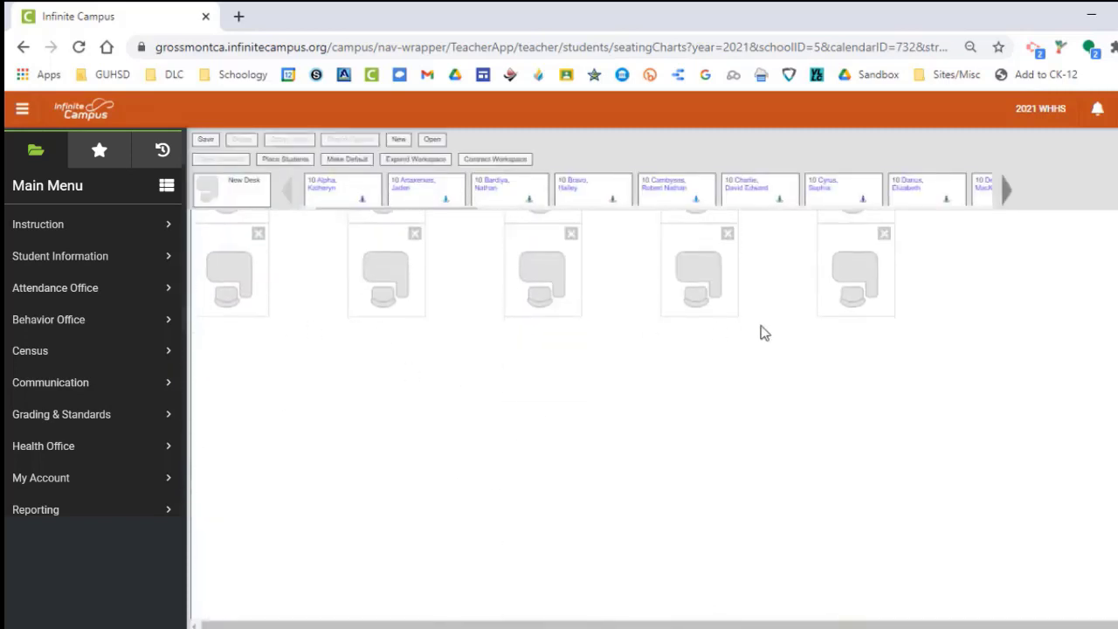
scroll(657, 369, "up", 4)
scroll(657, 369, "up", 2)
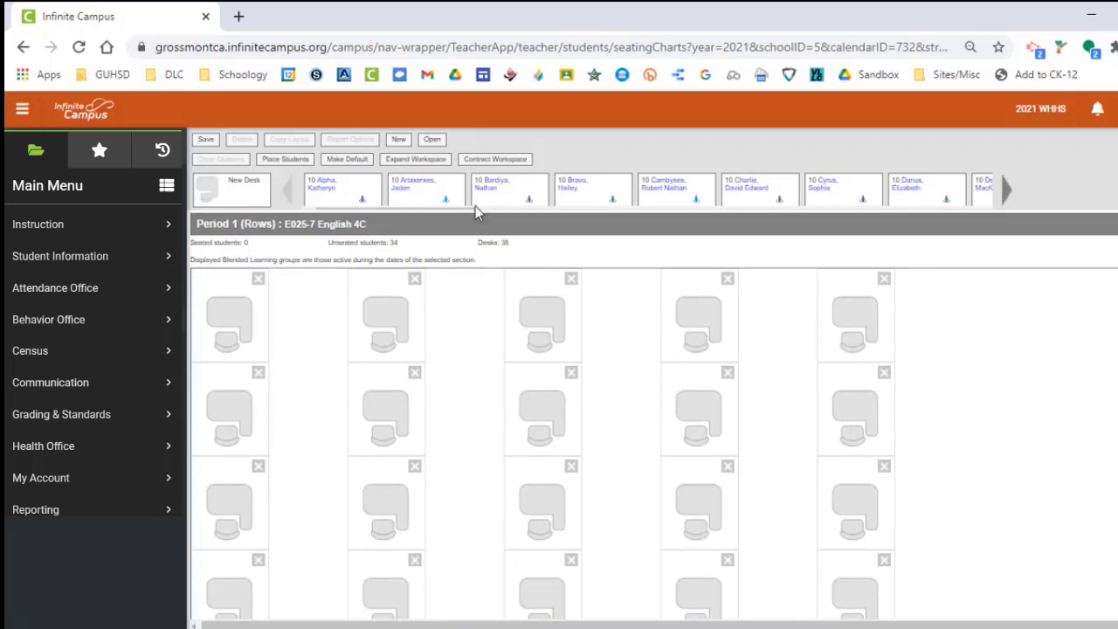
left_click(473, 162)
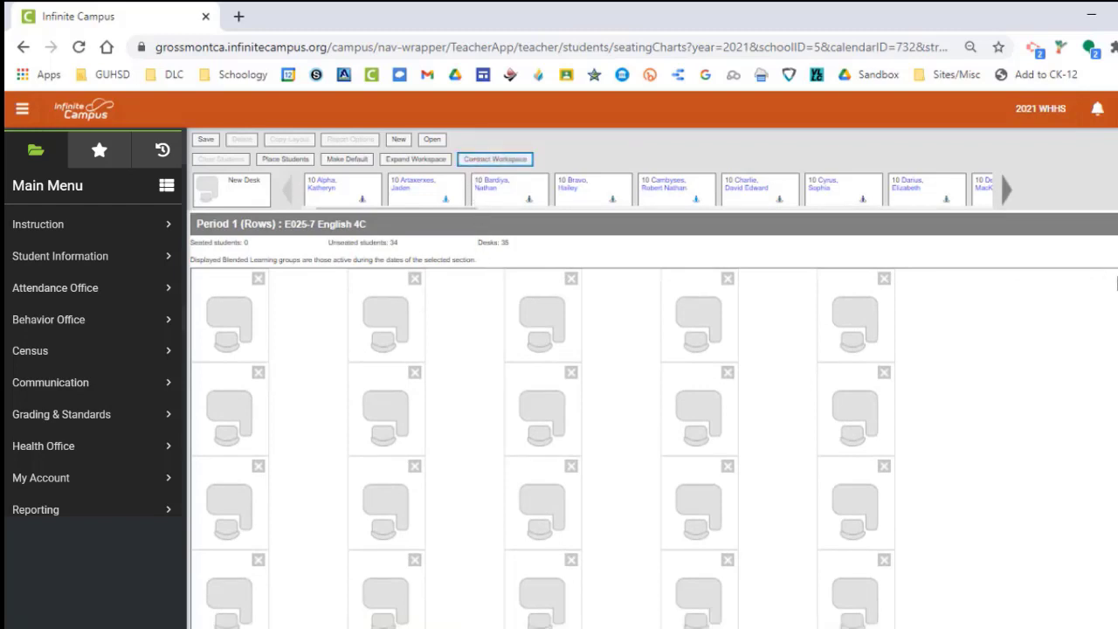
left_click(407, 164)
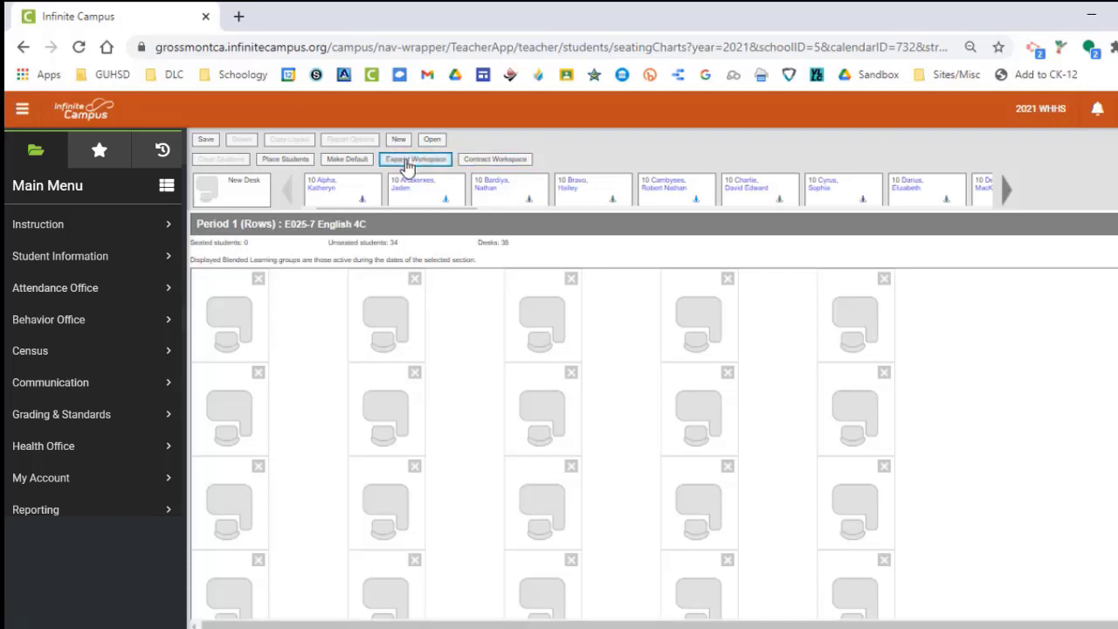
left_click(480, 164)
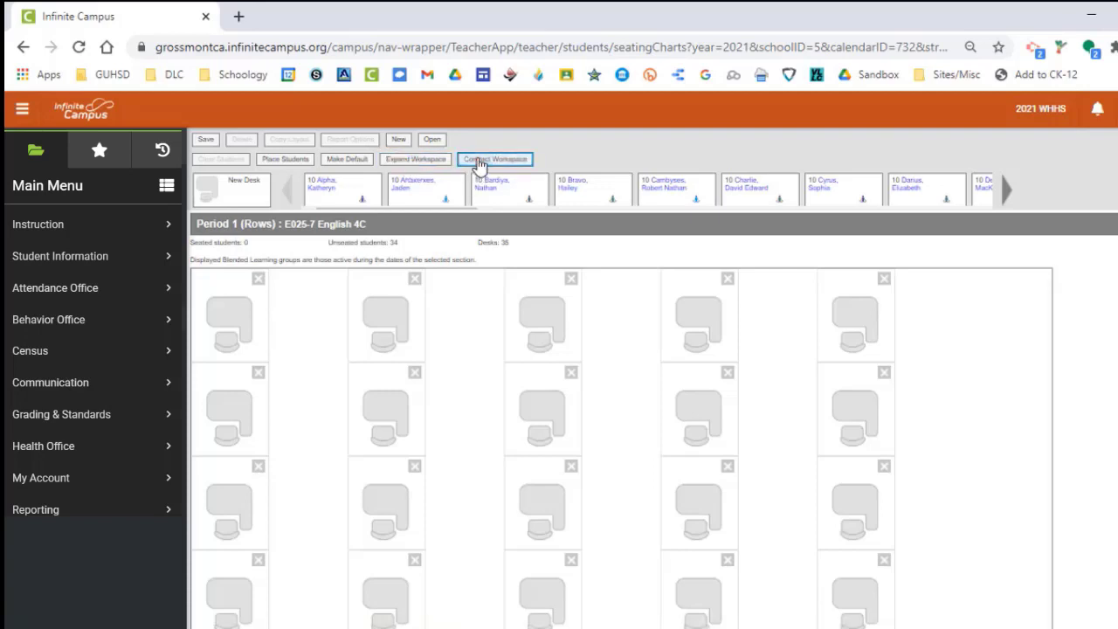
left_click(479, 164)
left_click(480, 165)
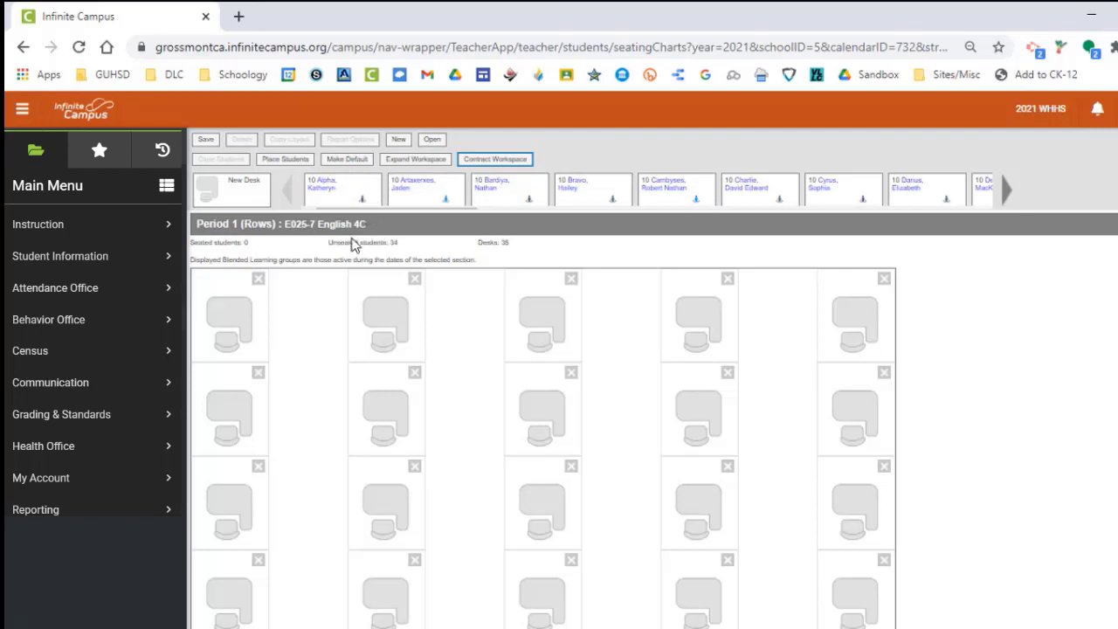
scroll(353, 246, "down", 1)
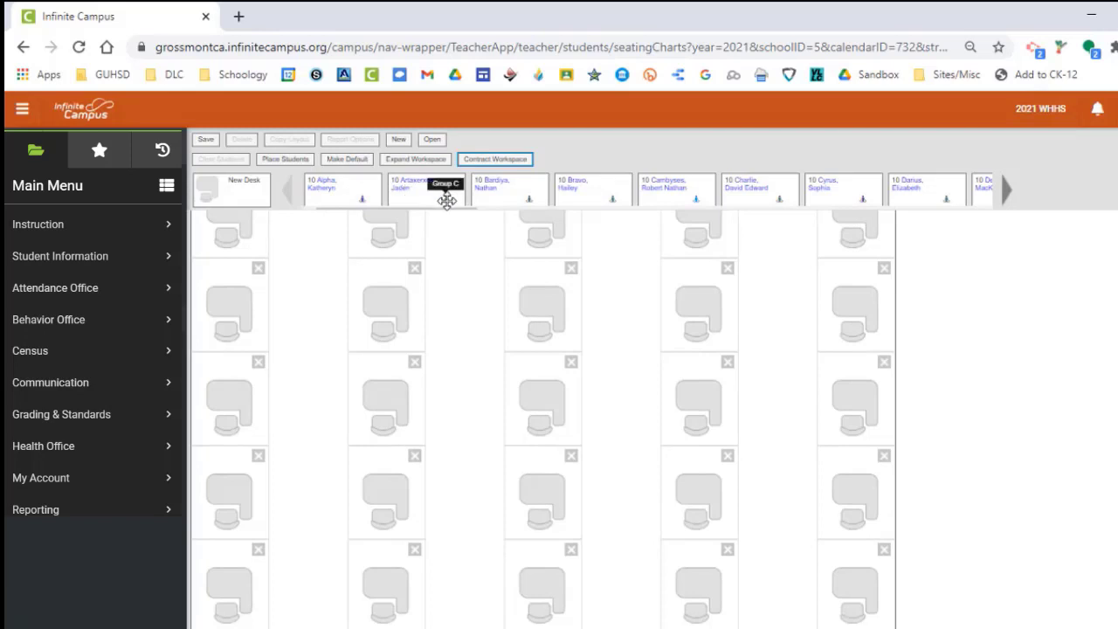
left_click(289, 166)
left_click(609, 332)
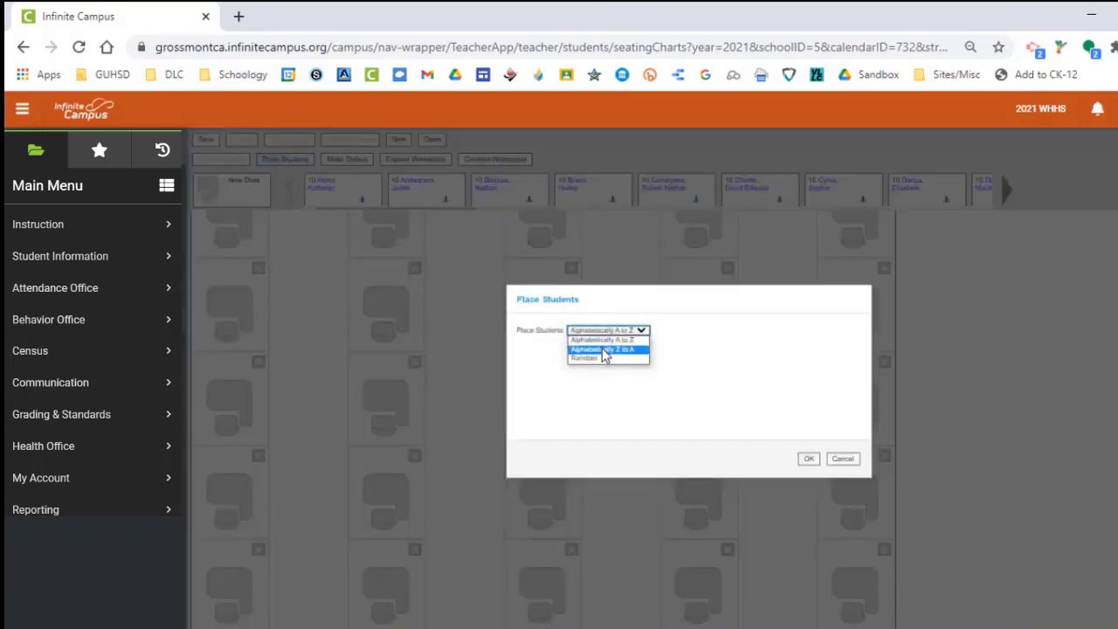
left_click(848, 465)
left_click(845, 463)
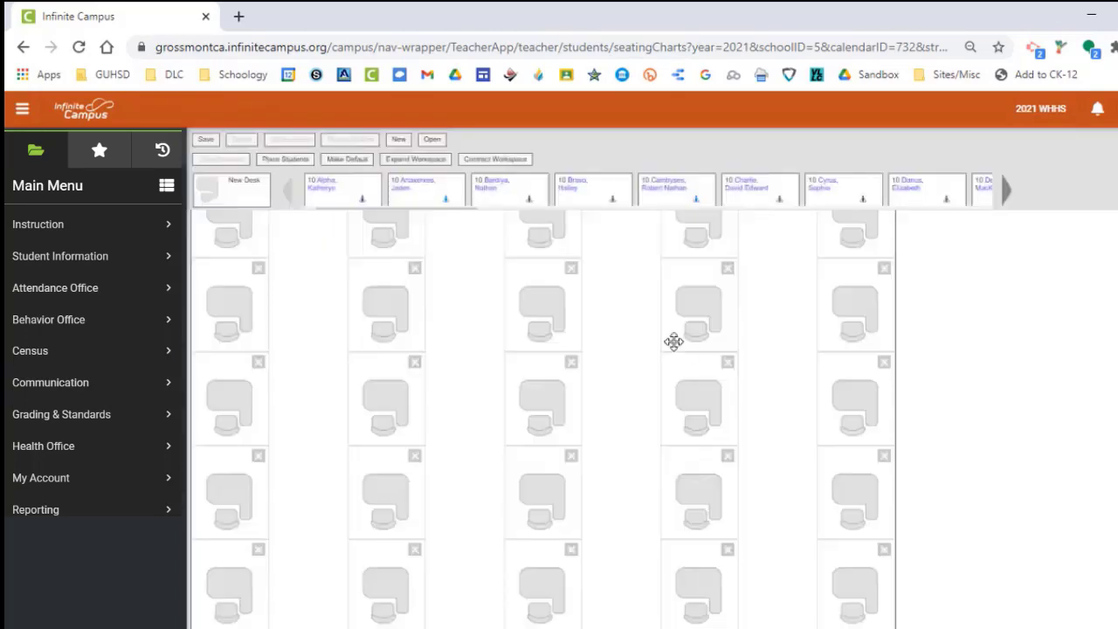
- Place all students at the desks in random order
left_click(298, 162)
left_click(594, 331)
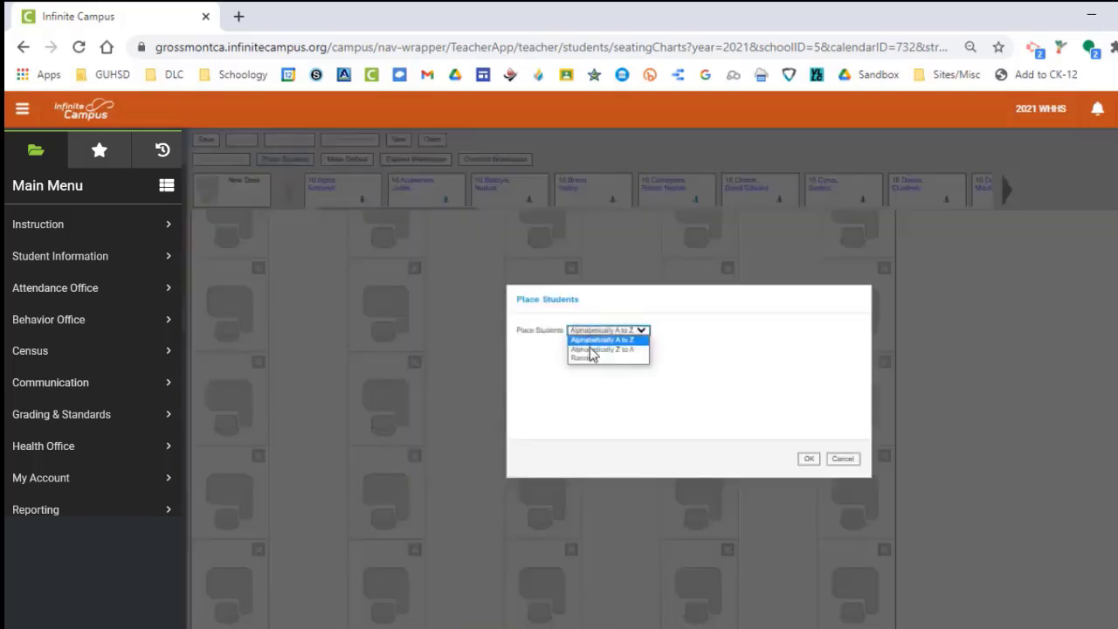
left_click(591, 367)
left_click(809, 459)
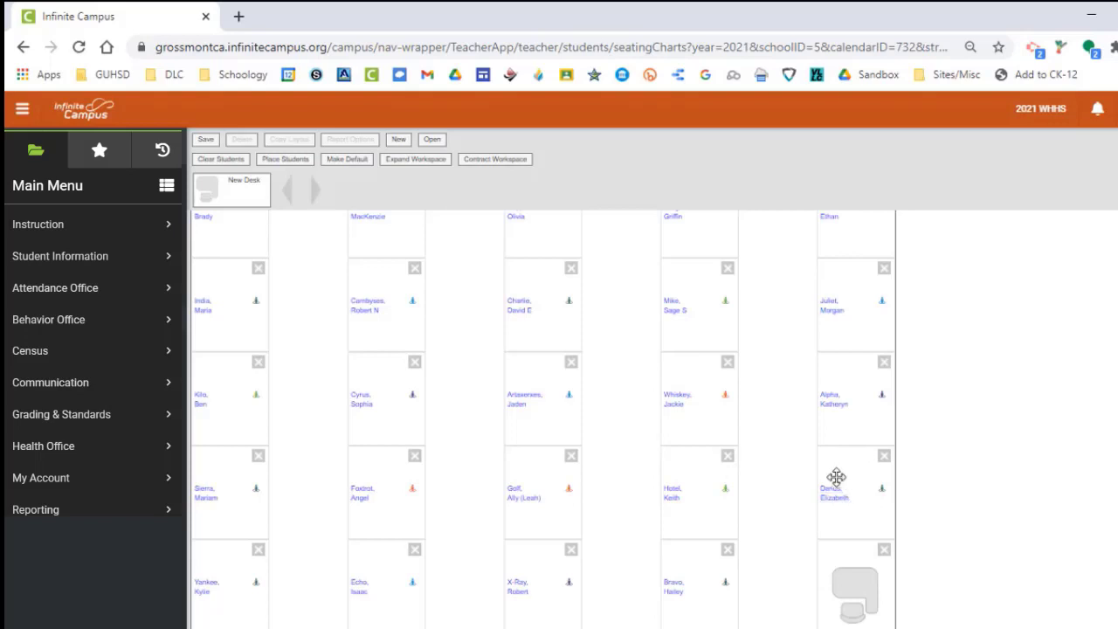
- Check the blended learning group markers of students in the first row and save the seating chart
scroll(594, 424, "up", 3)
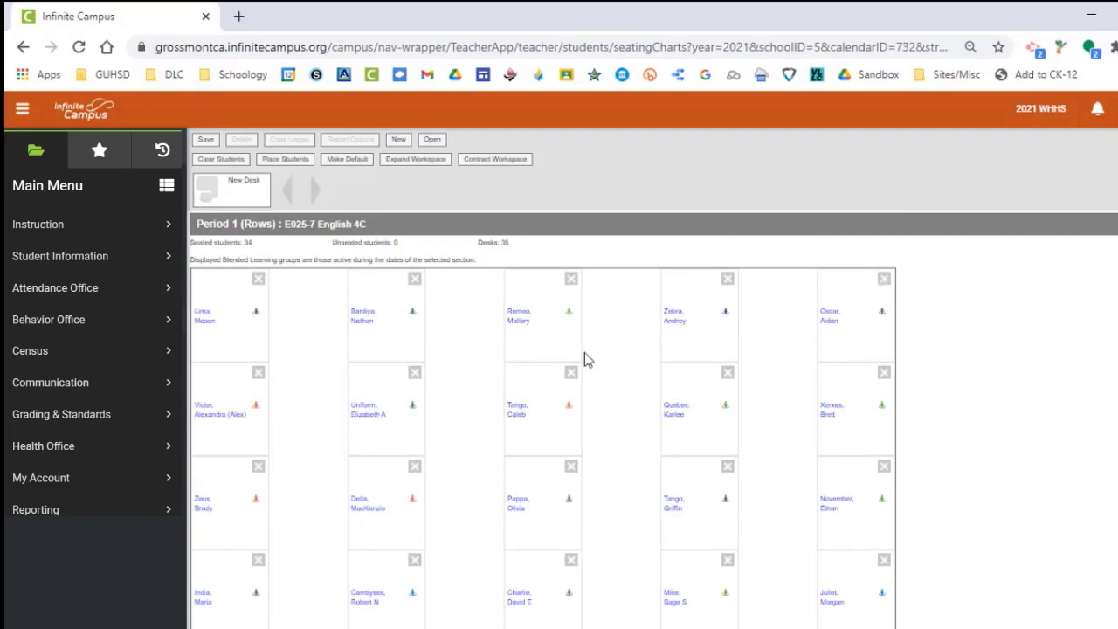
mouse_move(569, 312)
mouse_move(882, 312)
left_click(205, 140)
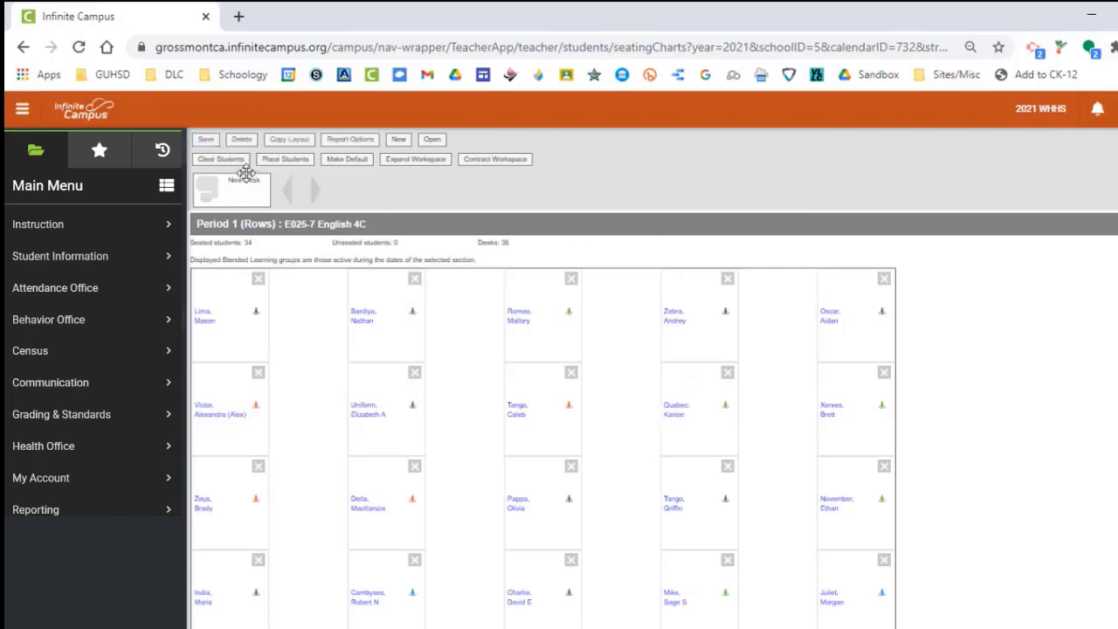
- Start a layout copy to the combined M625-5 and M625Q-2 IntegMath IIC-2 section, naming the chart Period 7 Rows
left_click(297, 144)
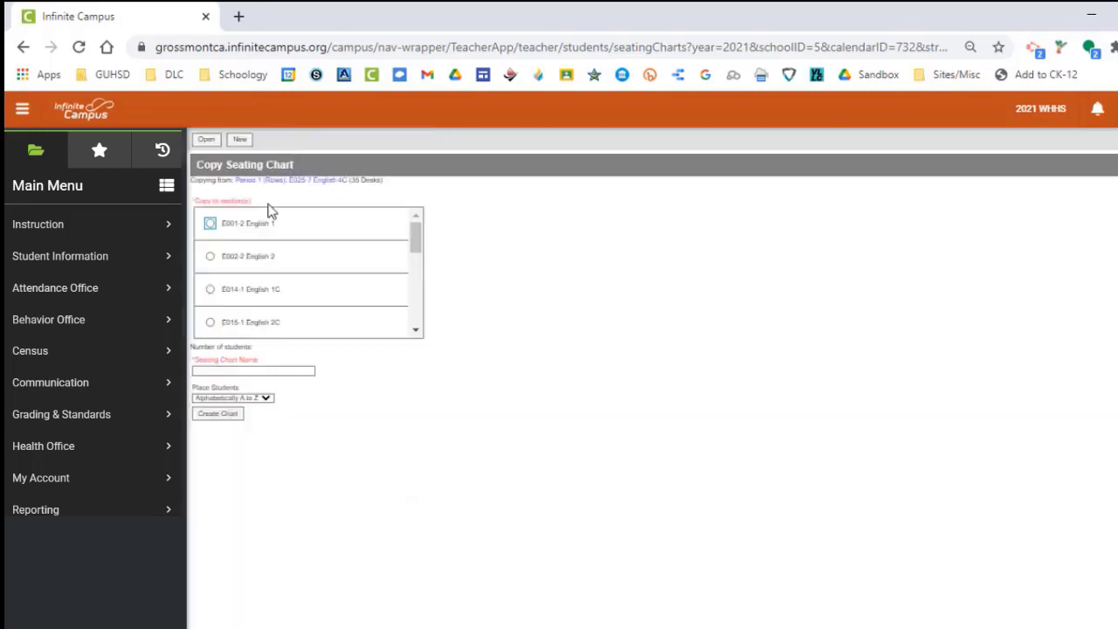
scroll(210, 302, "down", 10)
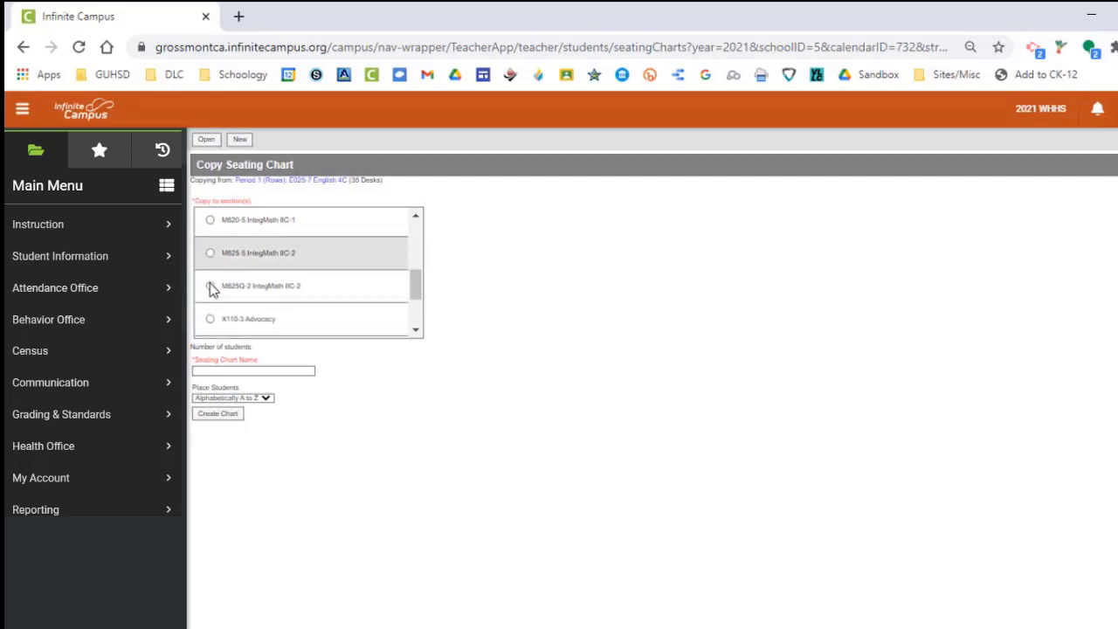
left_click(210, 320)
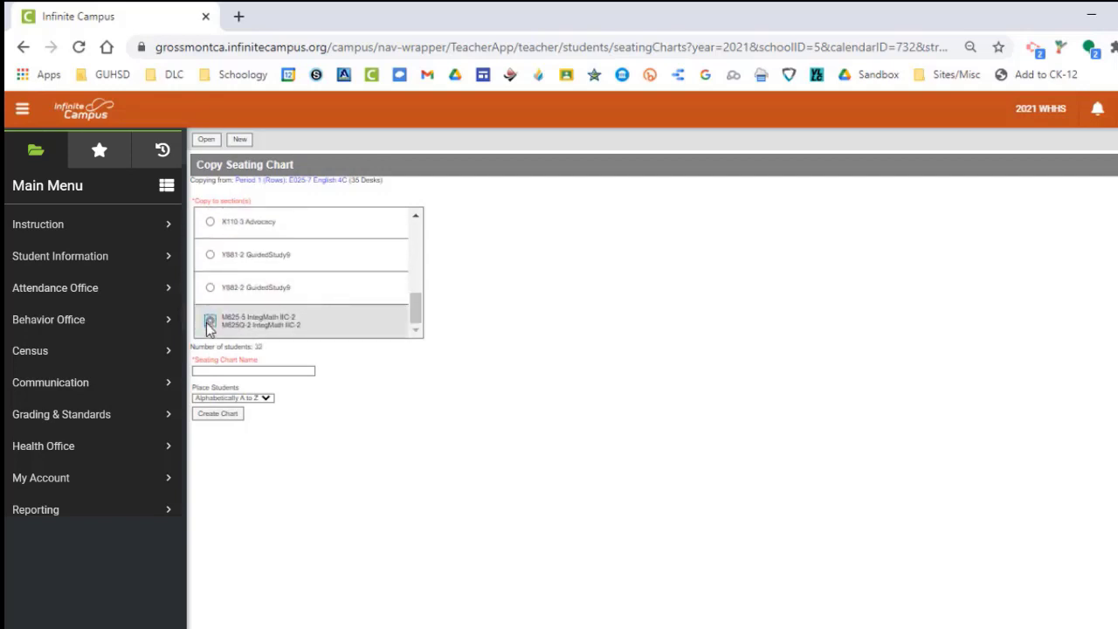
left_click(217, 372)
type("Pe")
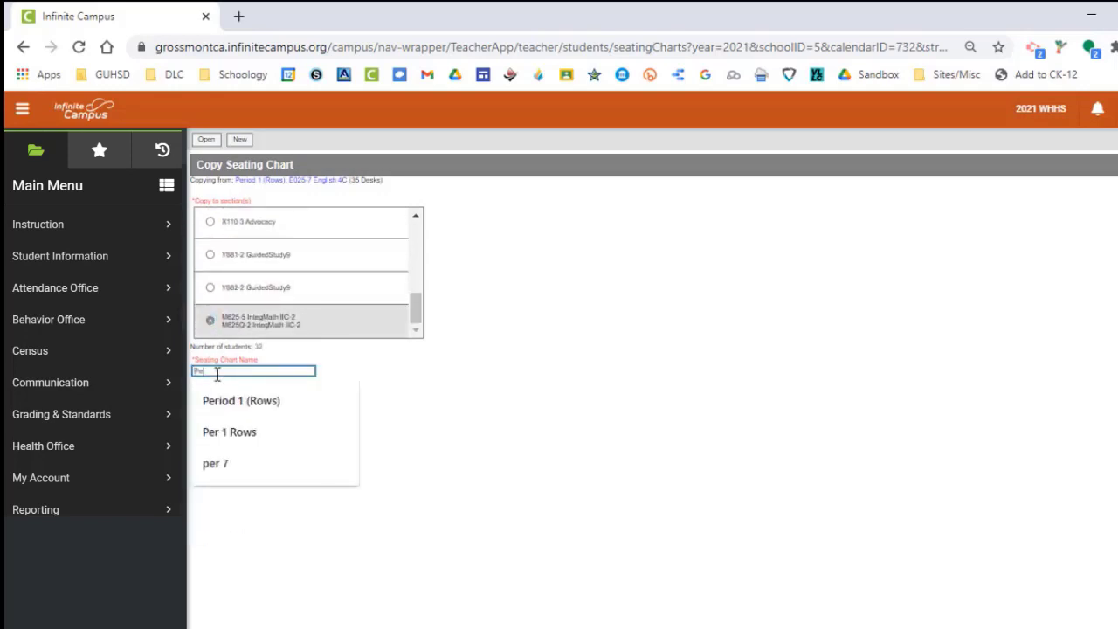
type("riod 7 (Rows")
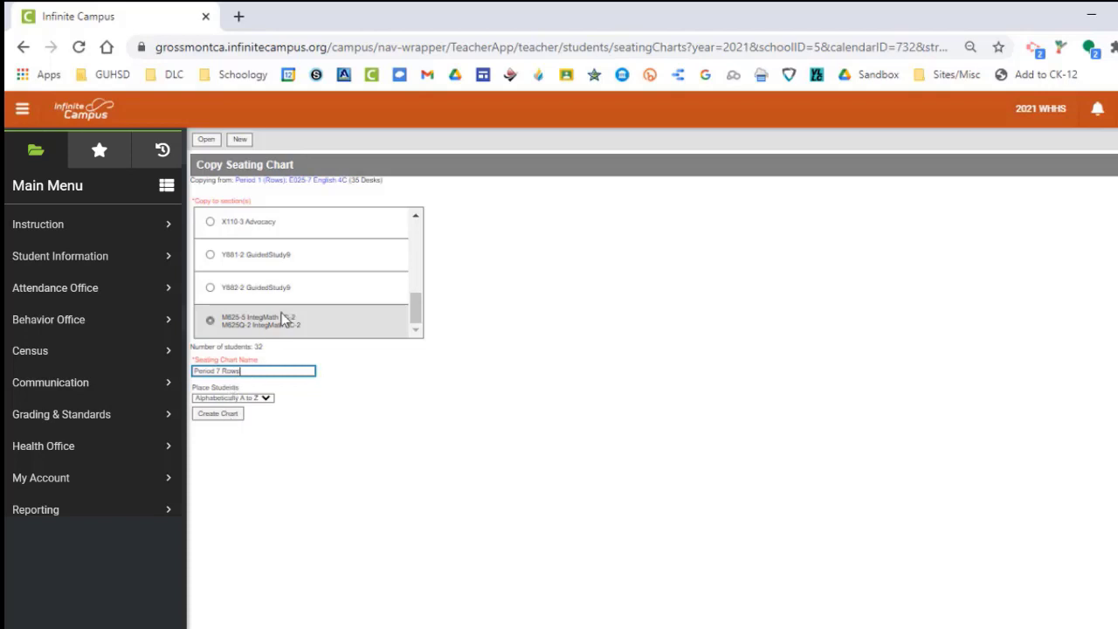
- Change the target section of the layout copy to E025-7 English 4C
scroll(297, 310, "up", 10)
scroll(288, 267, "down", 3)
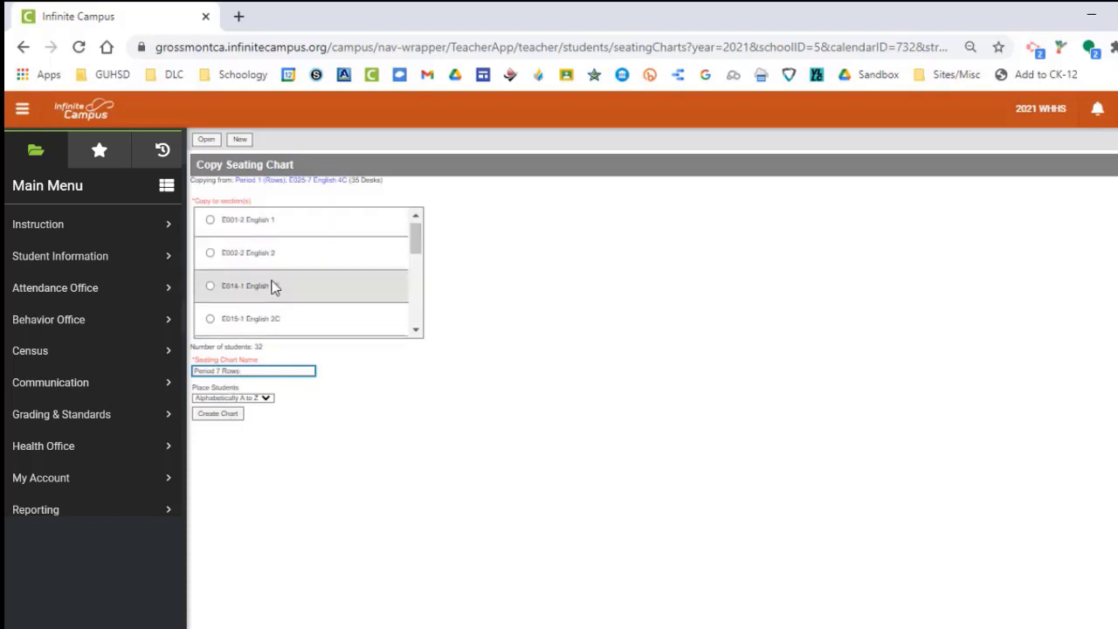
left_click(274, 300)
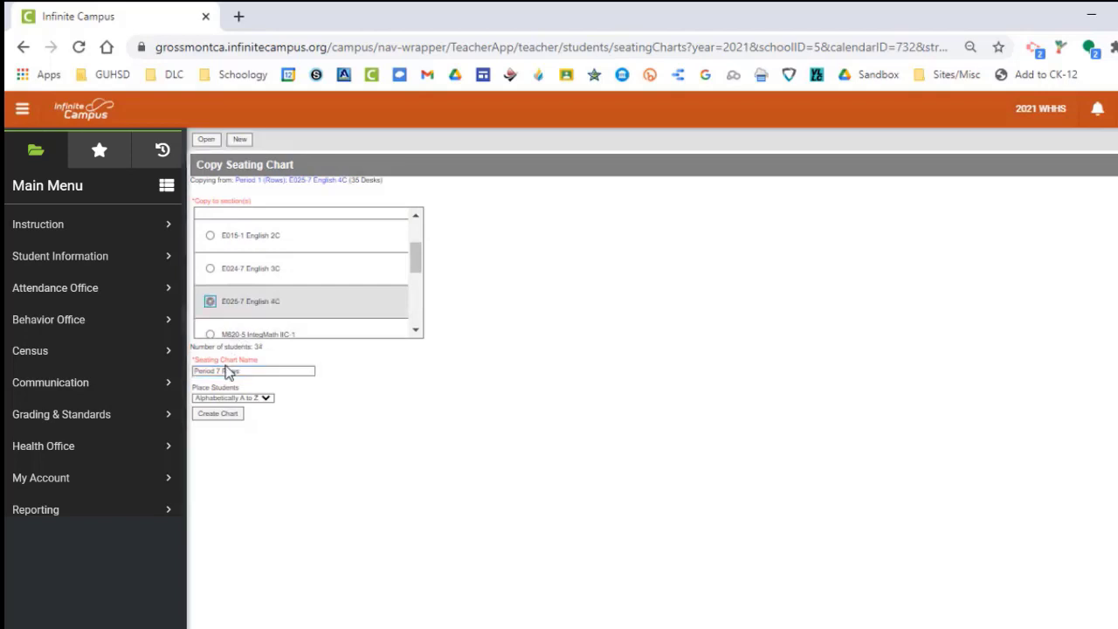
- Leave the copy form and open the saved Period 1 (Rows) chart of section E025-7 English 4C
left_click(208, 140)
left_click(672, 166)
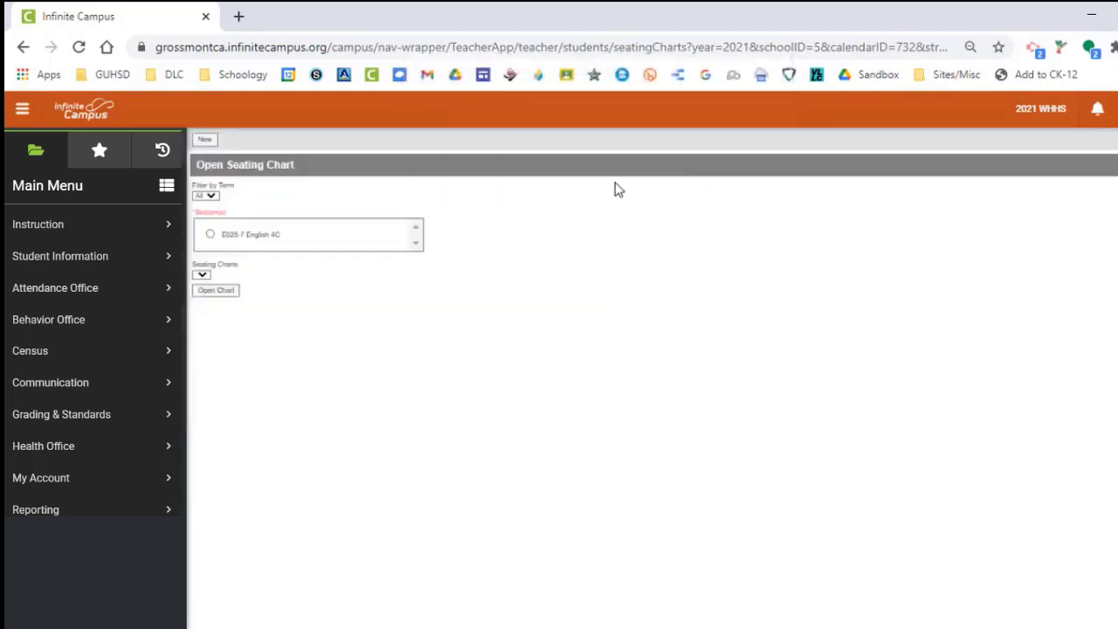
left_click(259, 238)
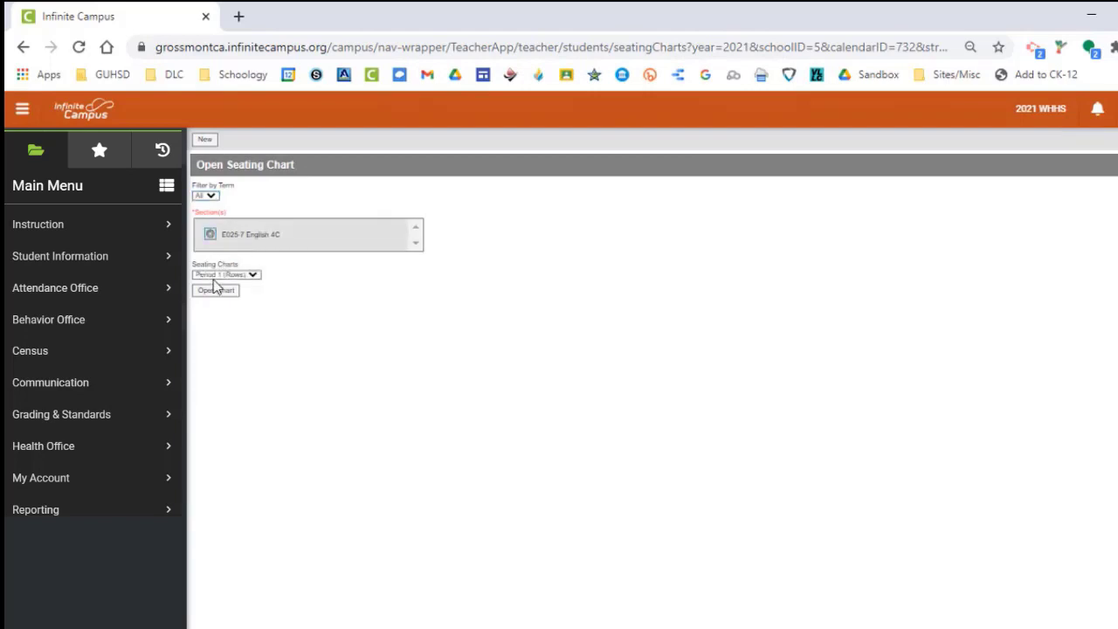
left_click(212, 292)
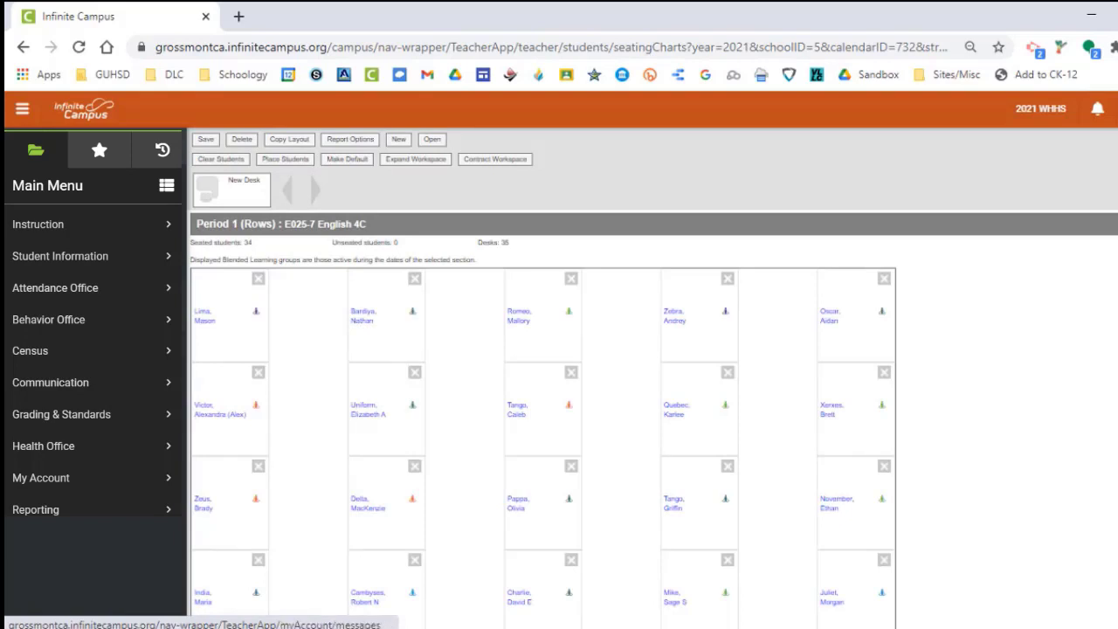
- Open the Period 01 attendance in seating chart view and examine the attendance options at each desk down to the last row
left_click(238, 223)
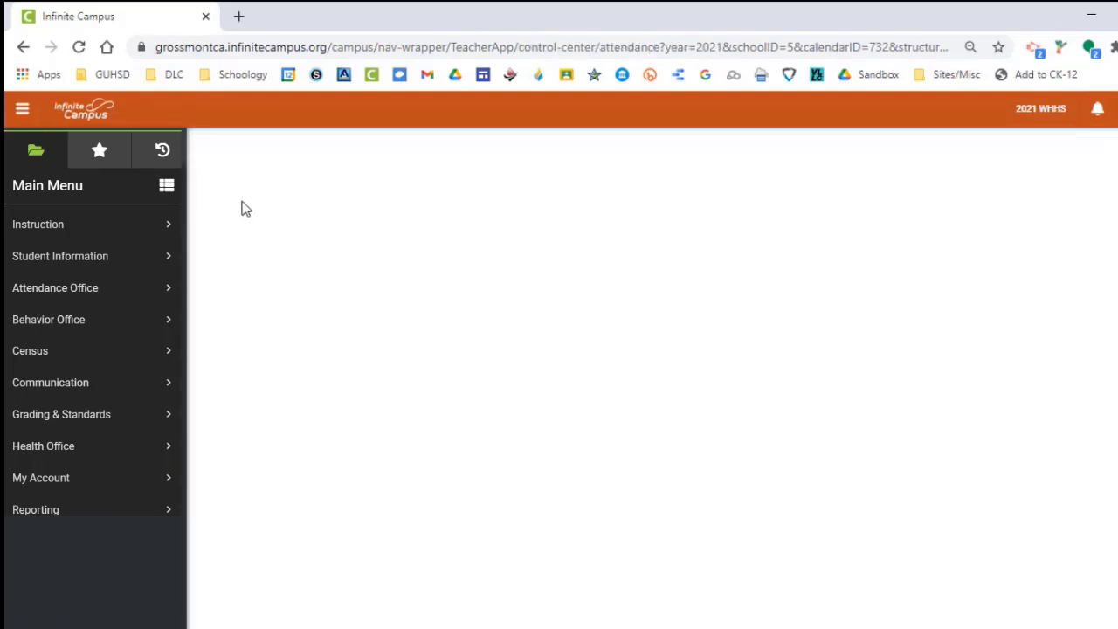
left_click(218, 157)
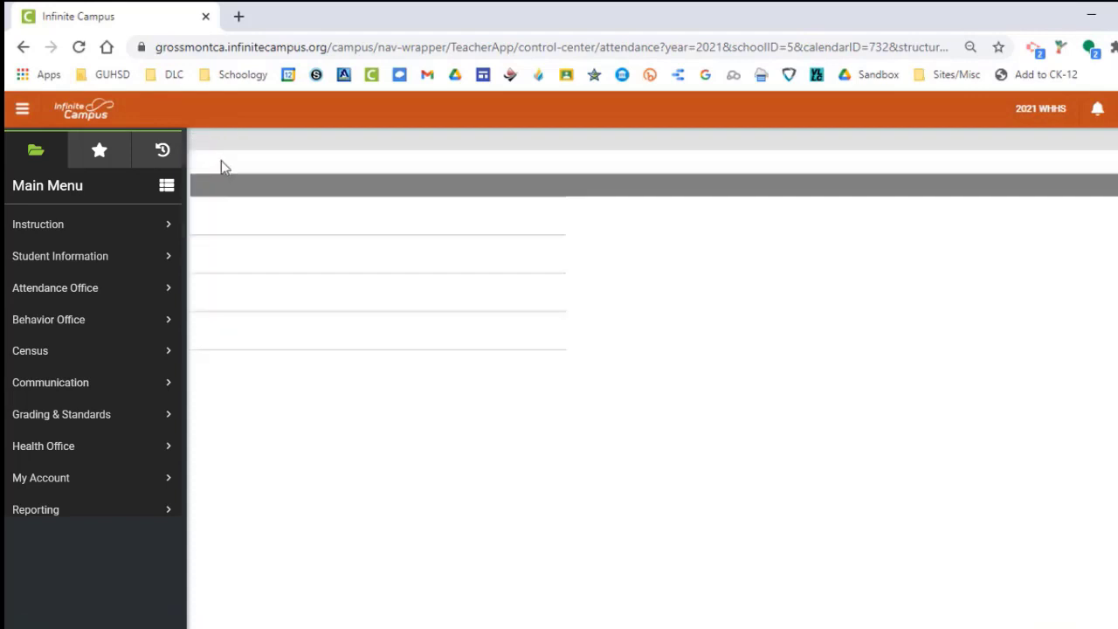
scroll(719, 364, "down", 2)
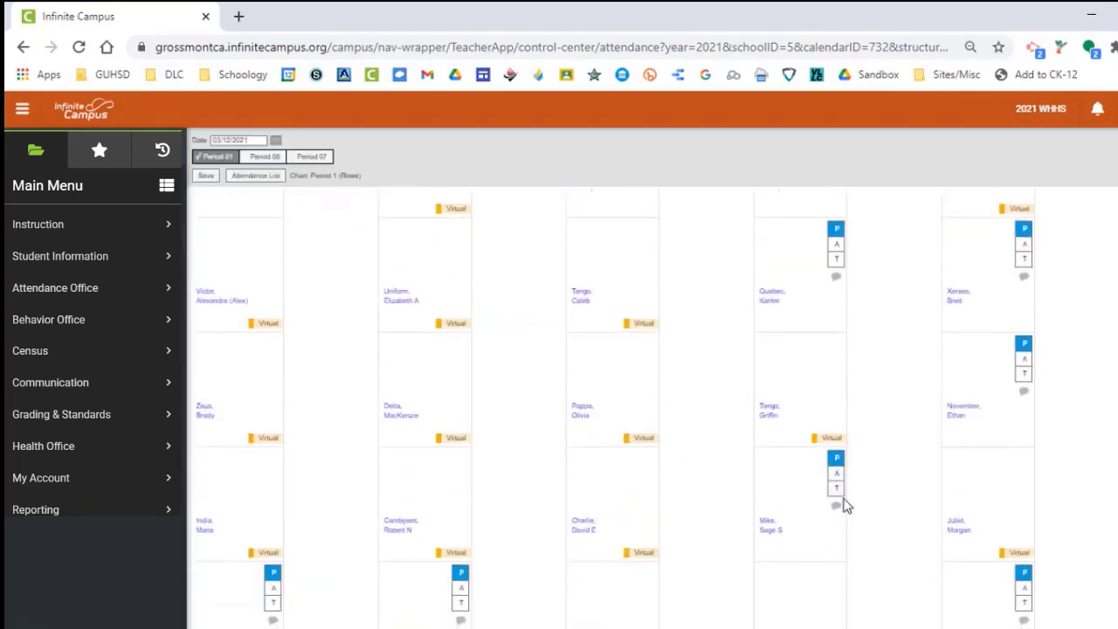
left_click(835, 490)
scroll(726, 516, "up", 2)
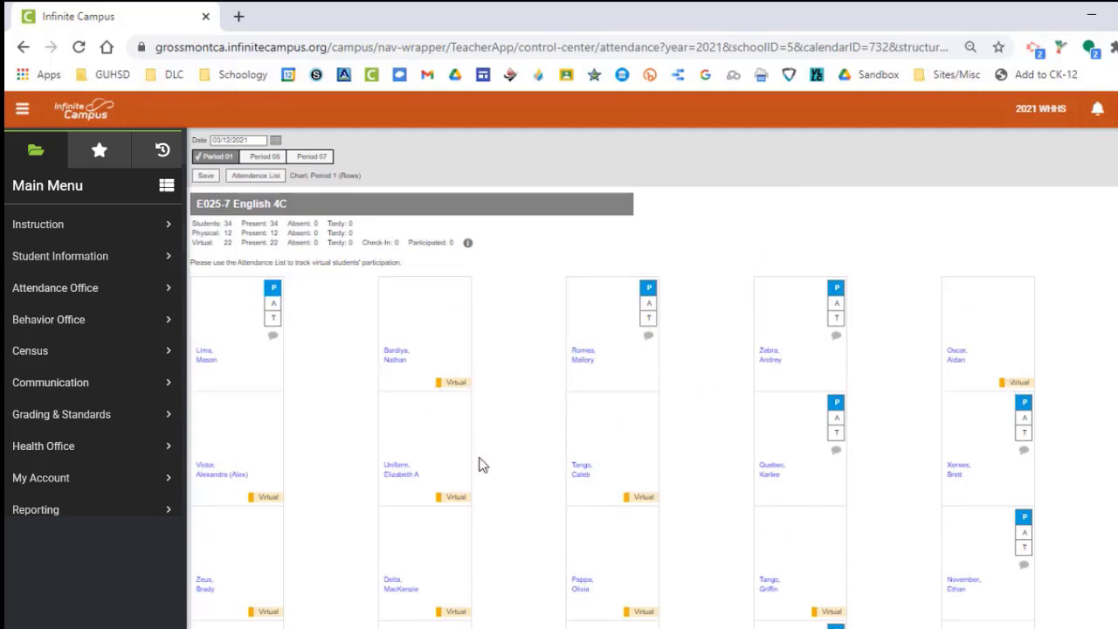
scroll(669, 517, "down", 5)
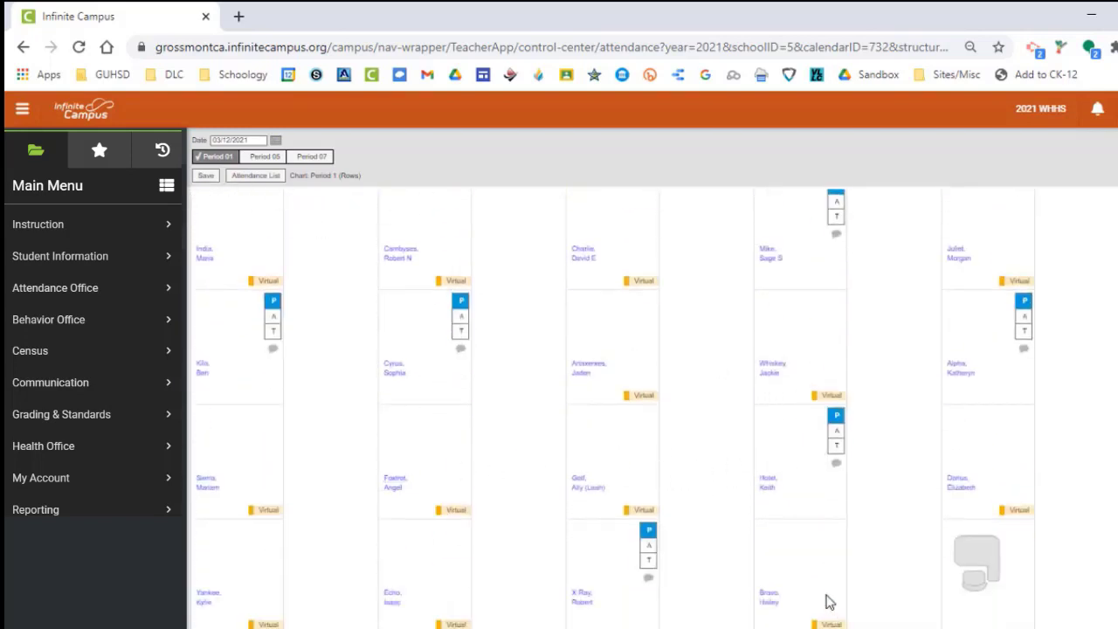
scroll(431, 462, "up", 5)
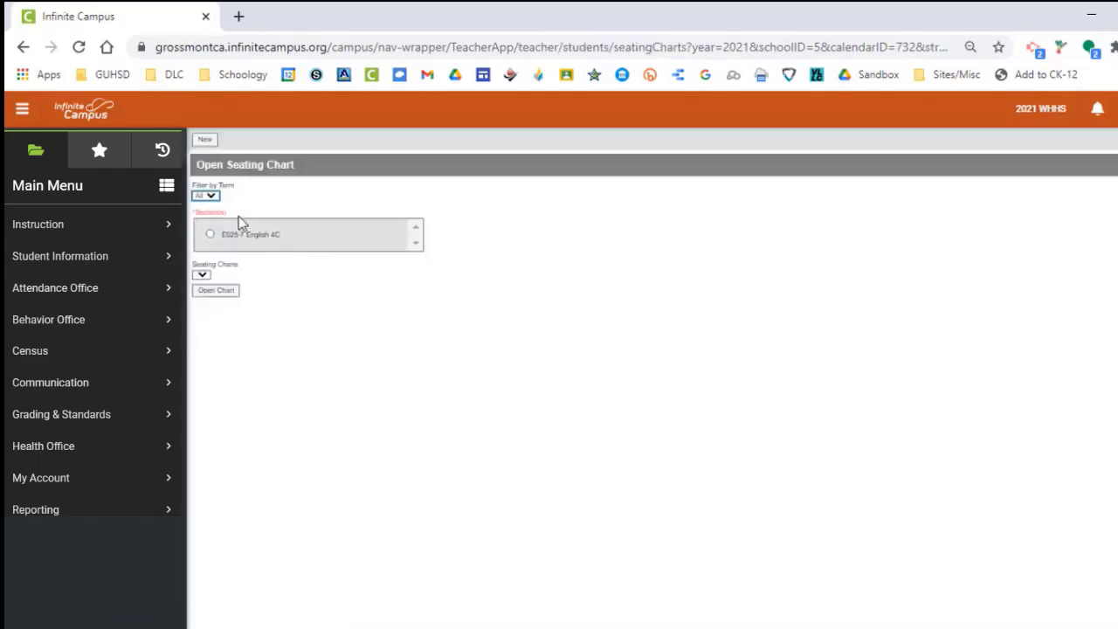
- Reopen the Period 1 (Rows) seating chart for E025-7 English 4C and generate its report in portrait with last and first names
left_click(229, 238)
left_click(210, 291)
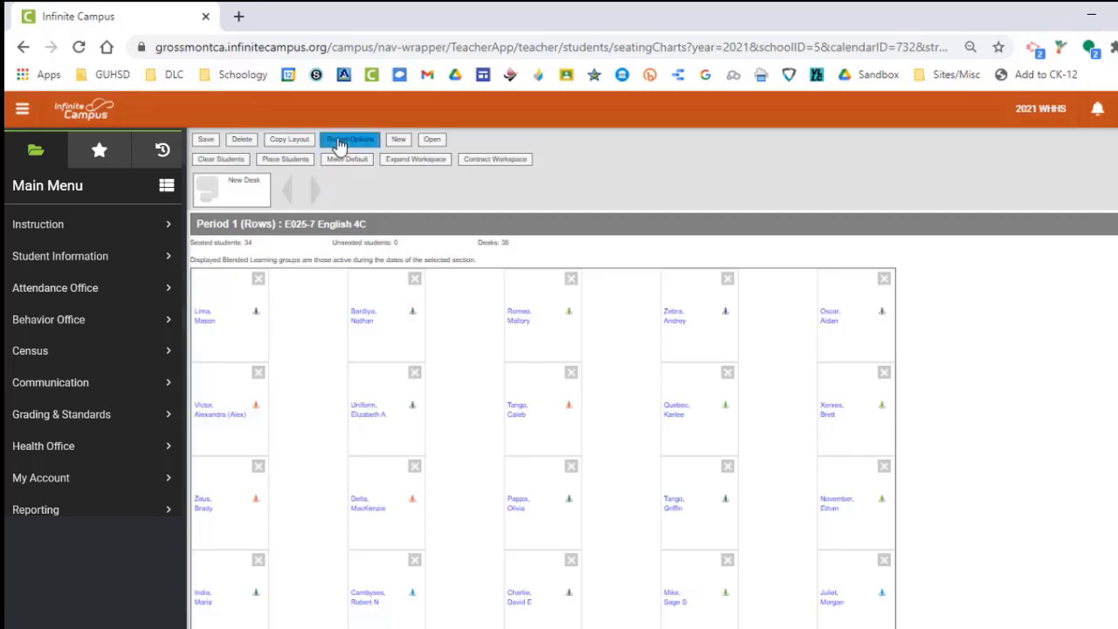
left_click(350, 141)
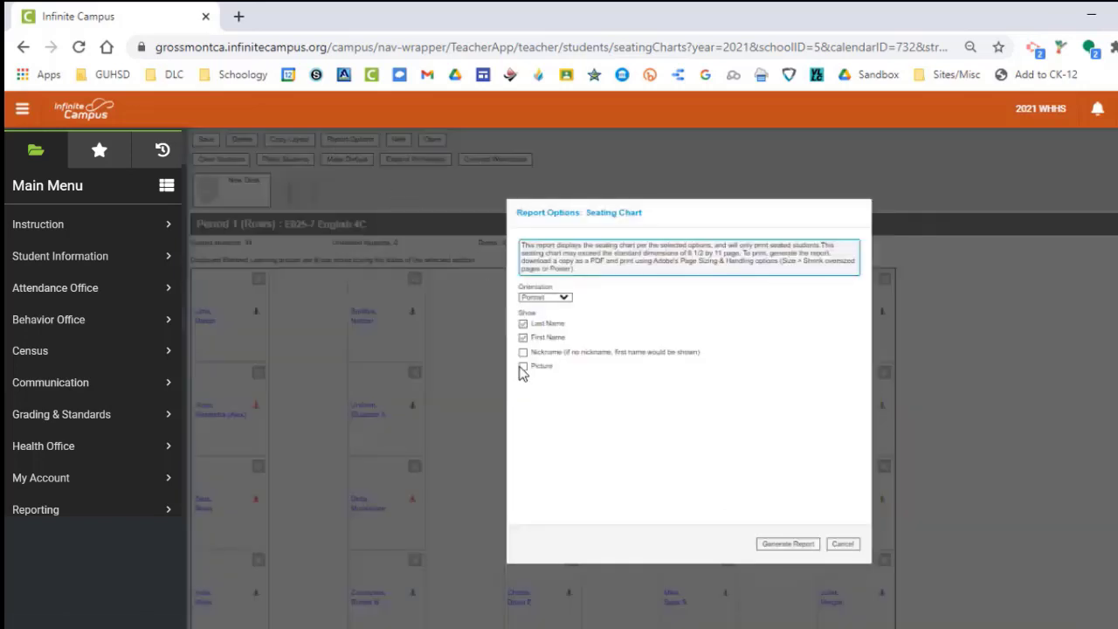
left_click(786, 544)
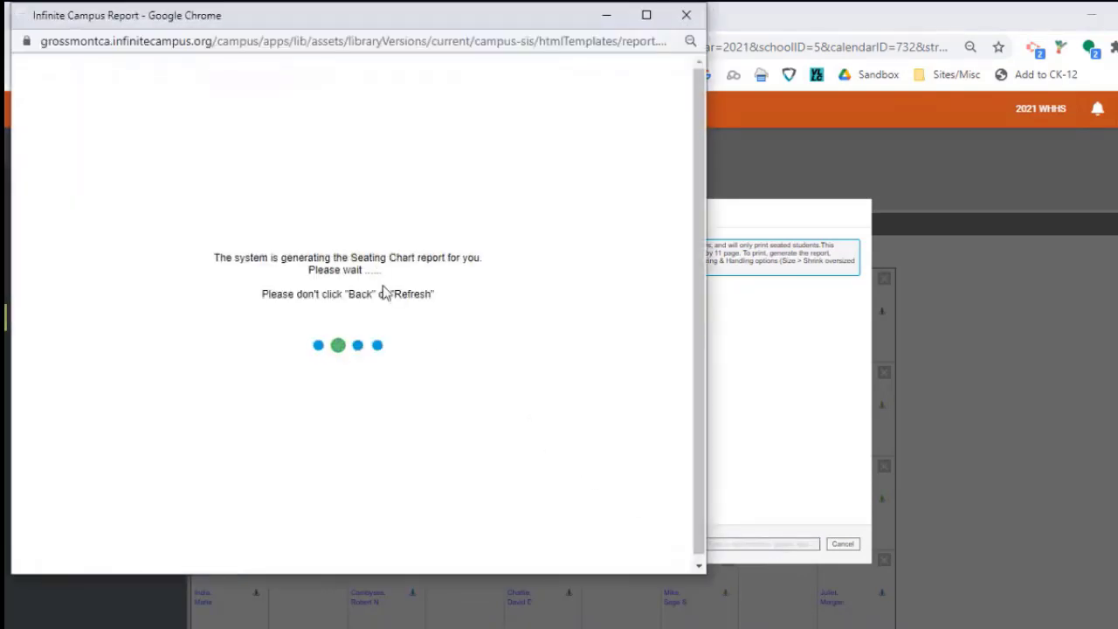